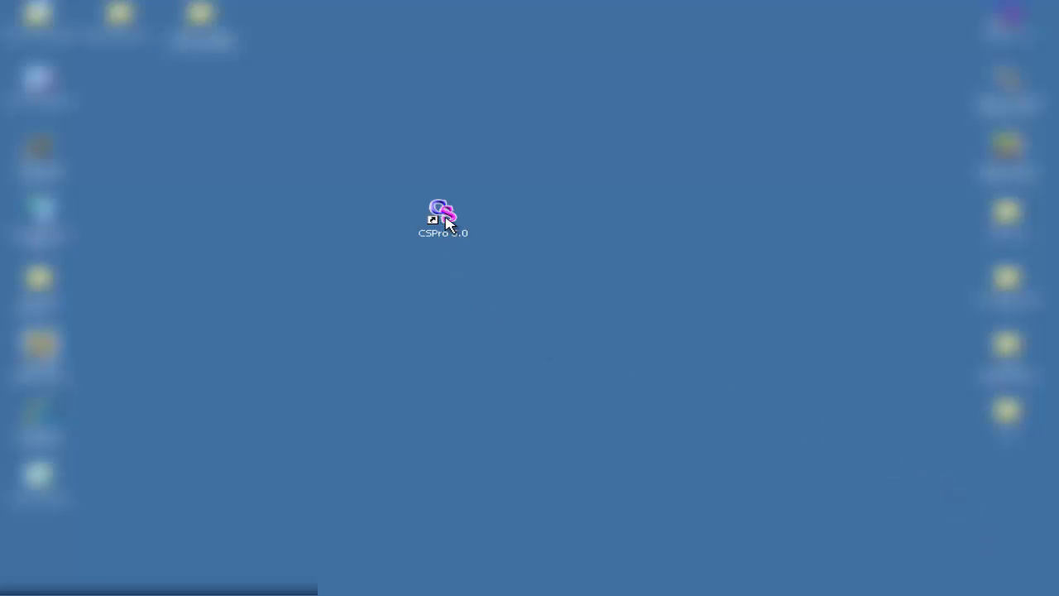
Launch CSPro 5.0 and start creating a new Data Dictionary file.
double_click(444, 216)
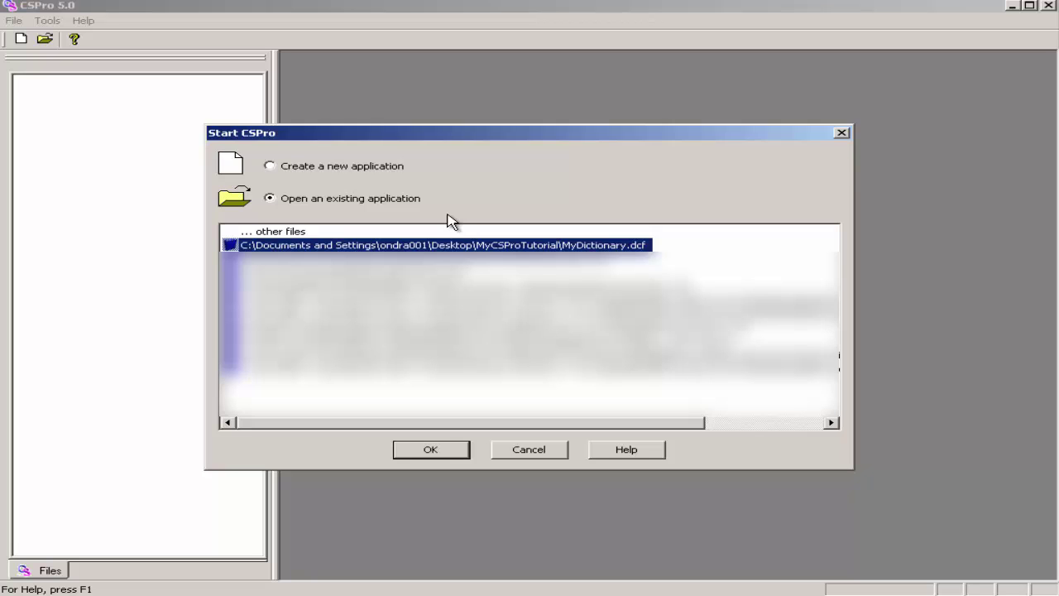
left_click(270, 166)
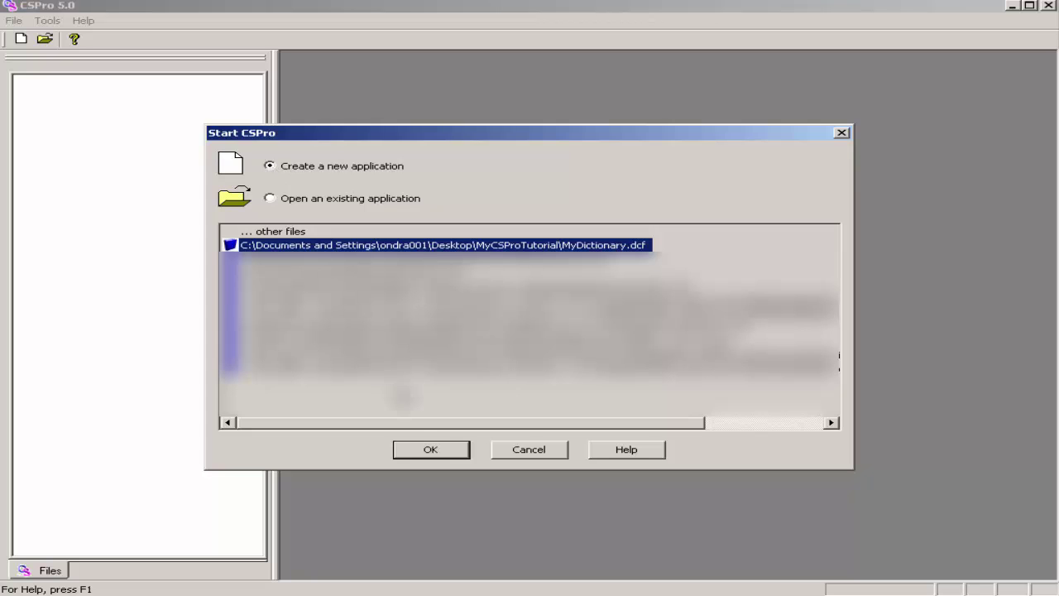
left_click(433, 451)
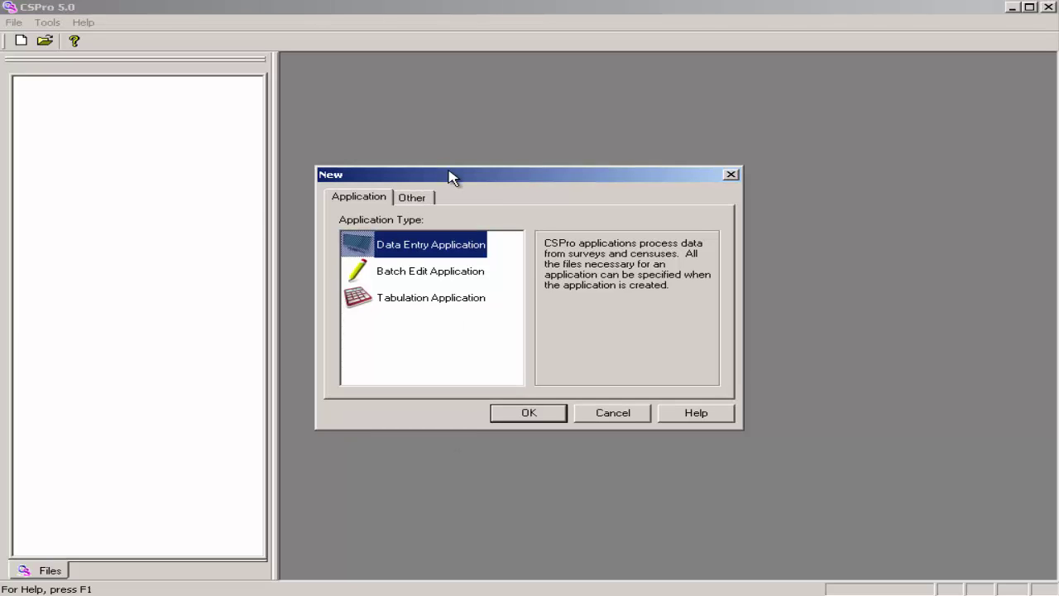
left_click(409, 201)
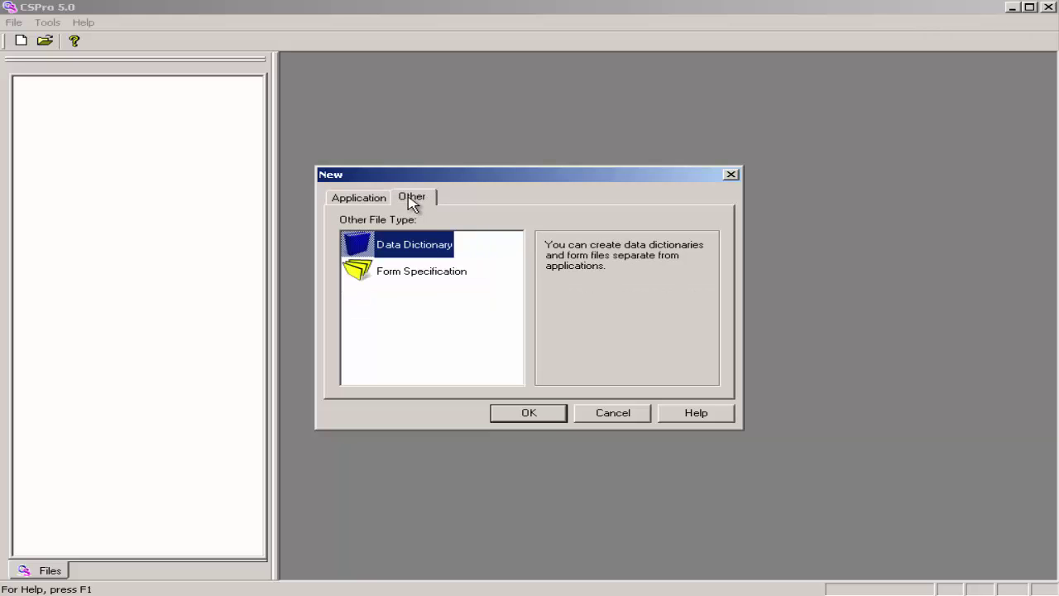
double_click(403, 253)
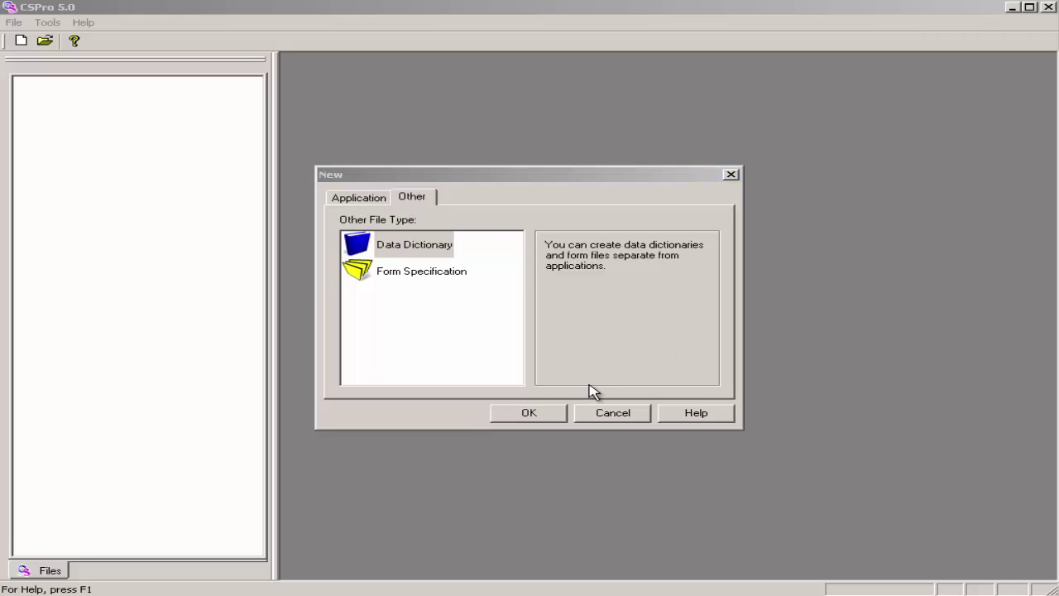
left_click(547, 412)
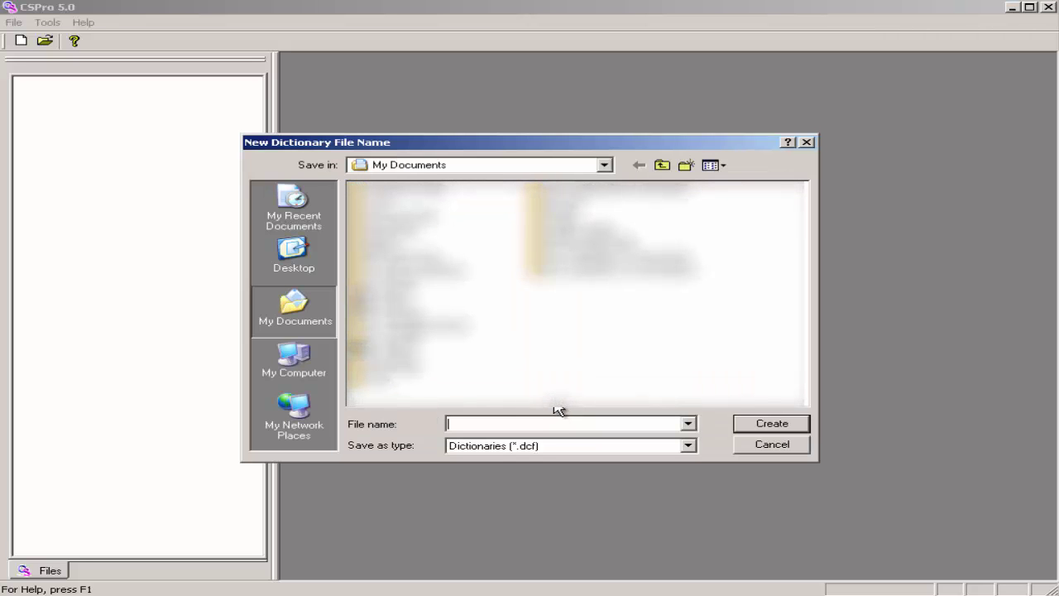
Create a folder named MyCSProTutorial on the Desktop and open it as the save location.
left_click(290, 259)
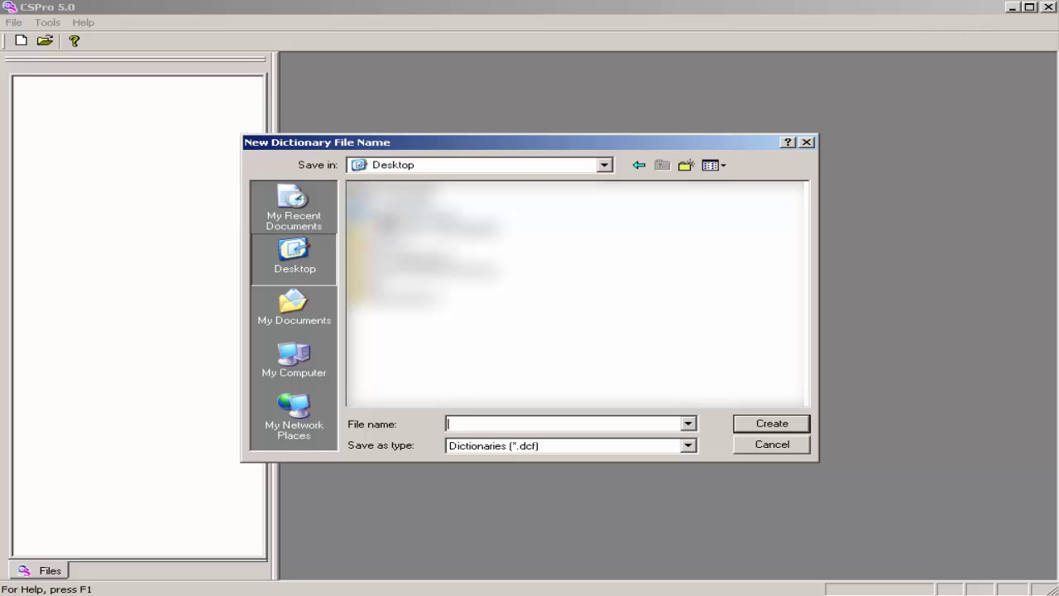
left_click(688, 166)
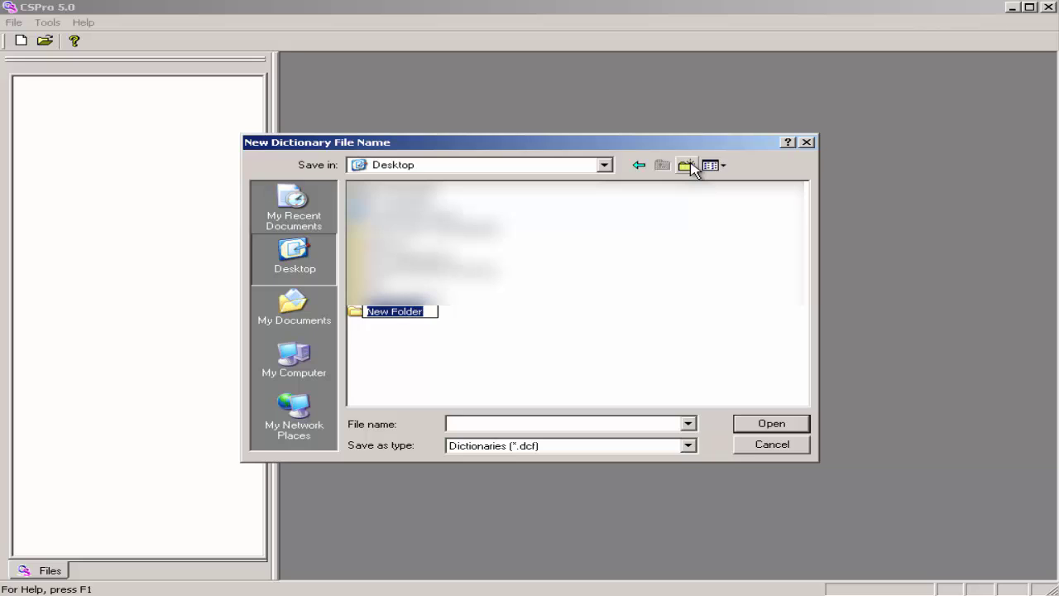
type("MyCS")
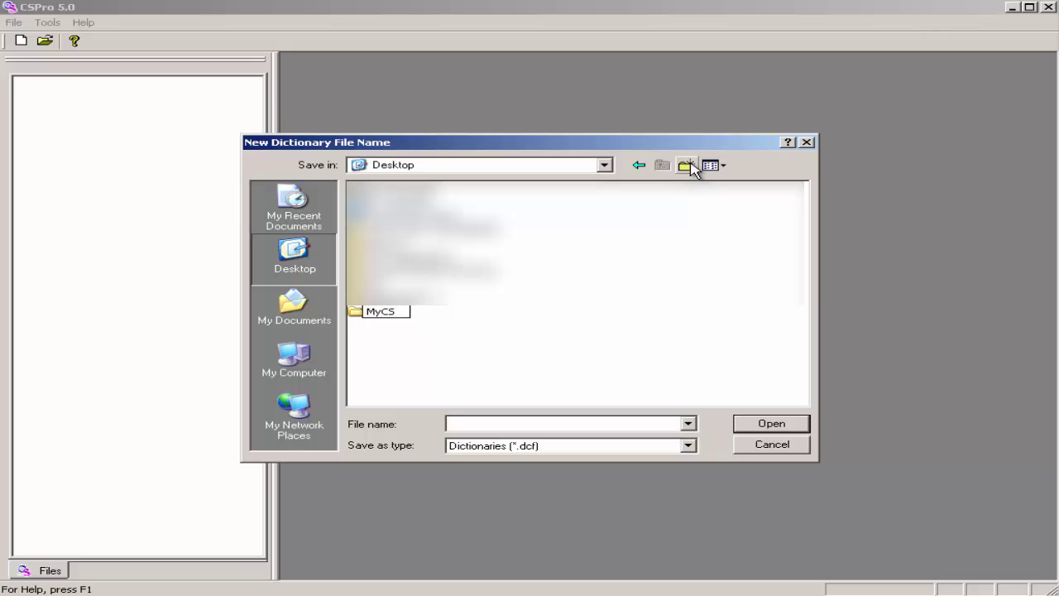
type("ProTutorial")
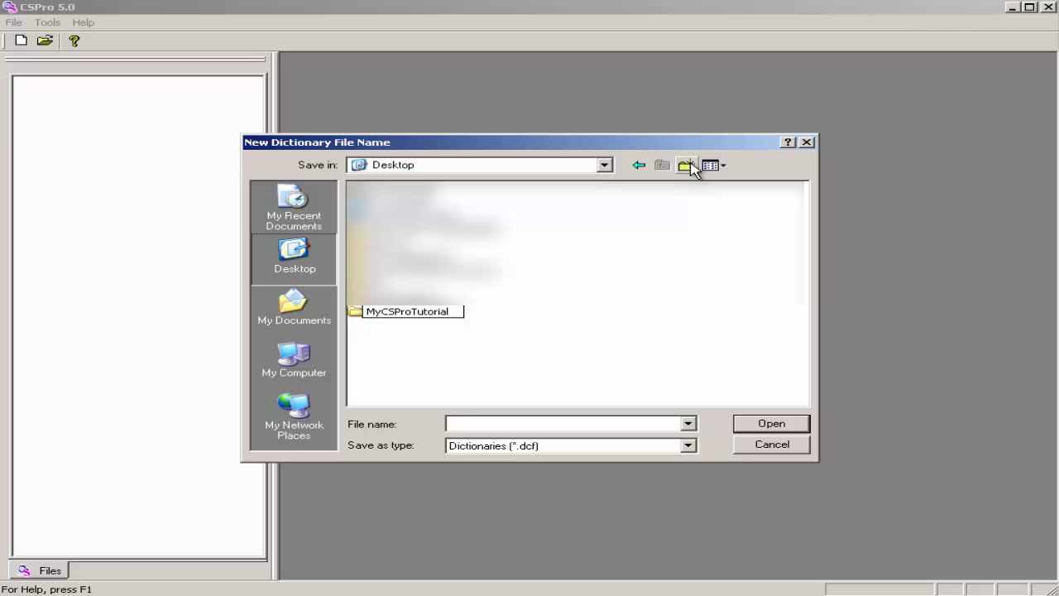
key("Return")
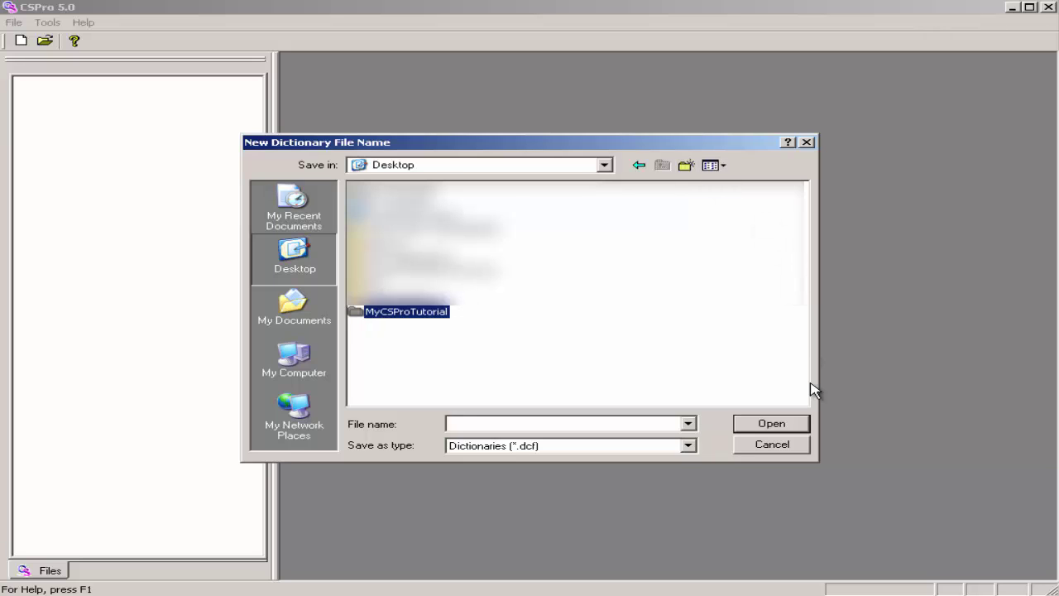
left_click(795, 427)
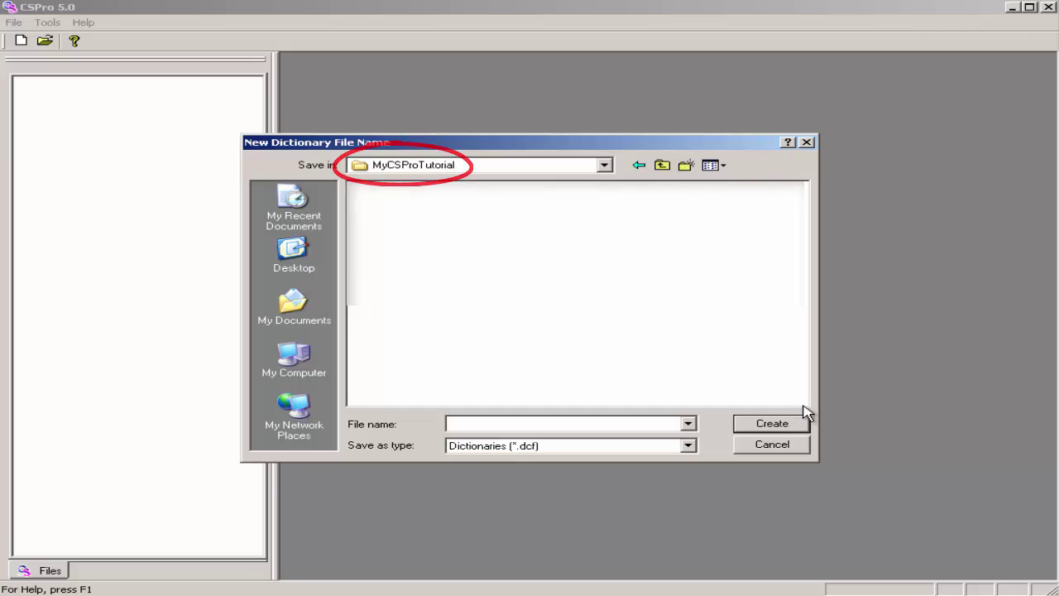
Name the dictionary file MyDictionary and create it in the current folder.
left_click(489, 424)
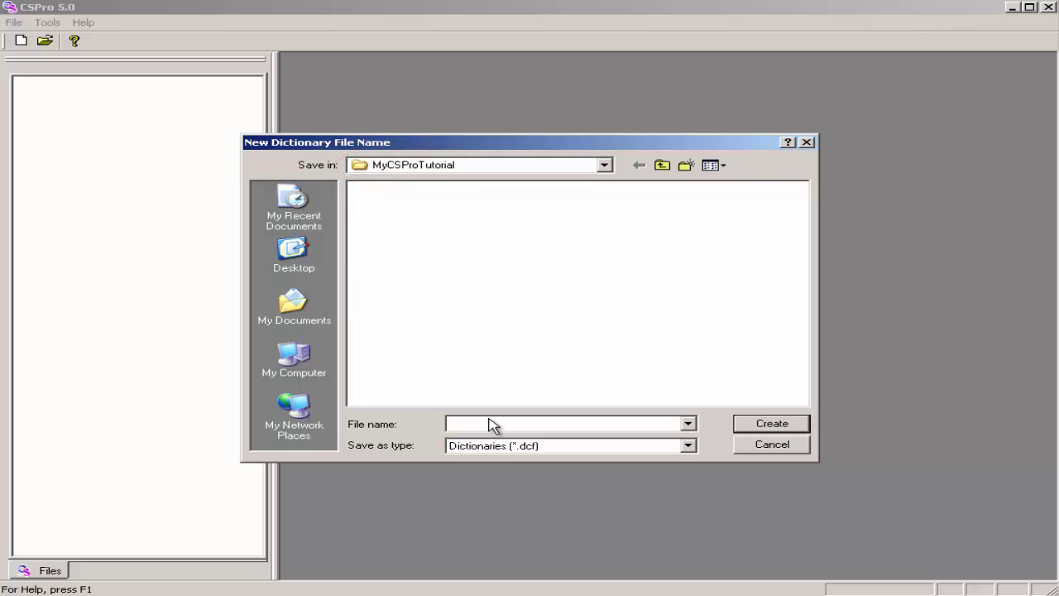
type("MyDictionary")
left_click(795, 423)
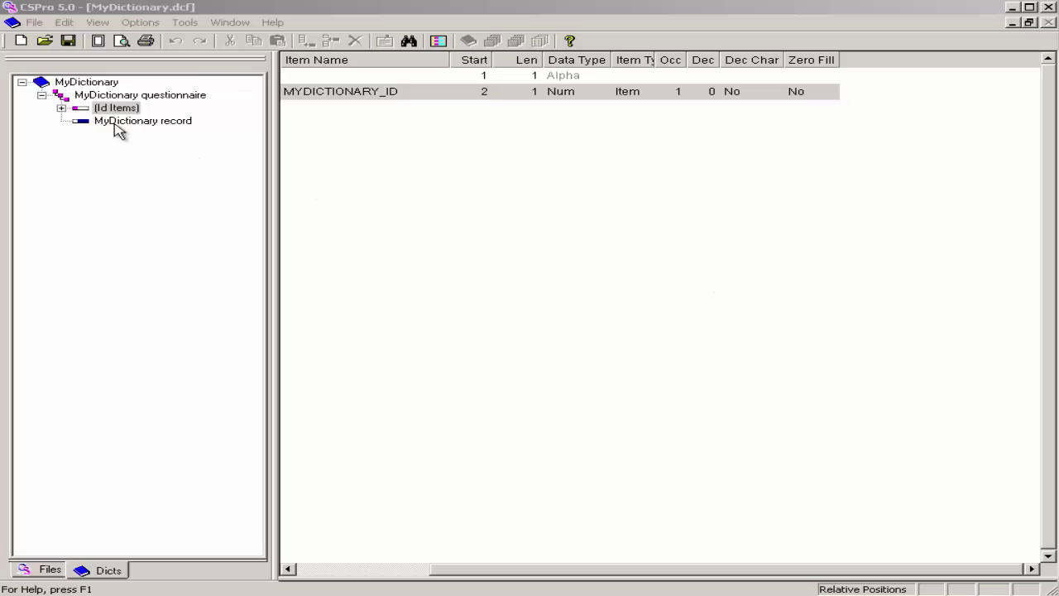
Change the label of the default identification item under Id Items to Household ID.
left_click(61, 108)
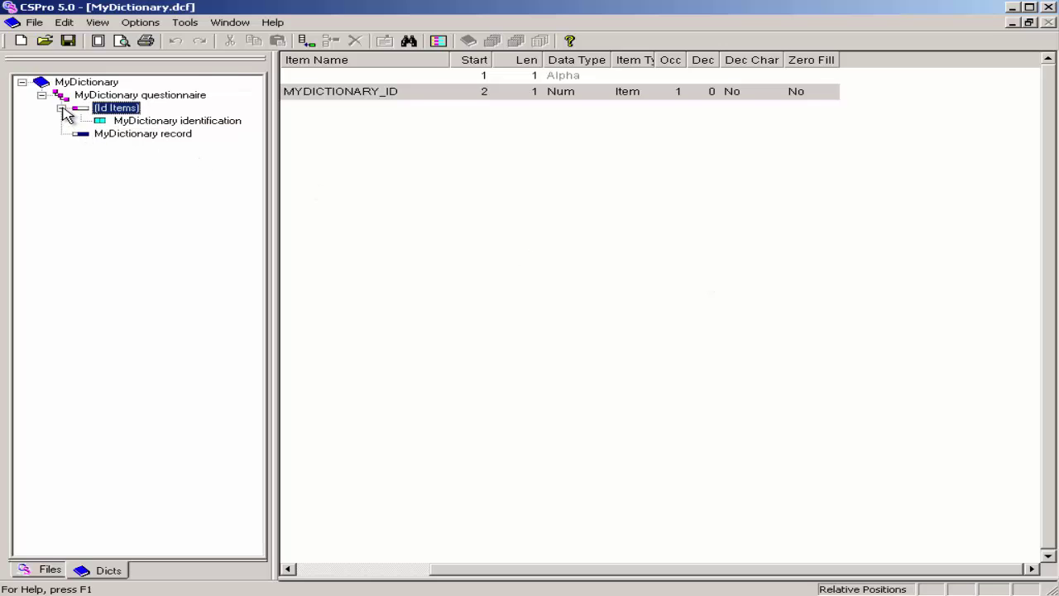
right_click(145, 126)
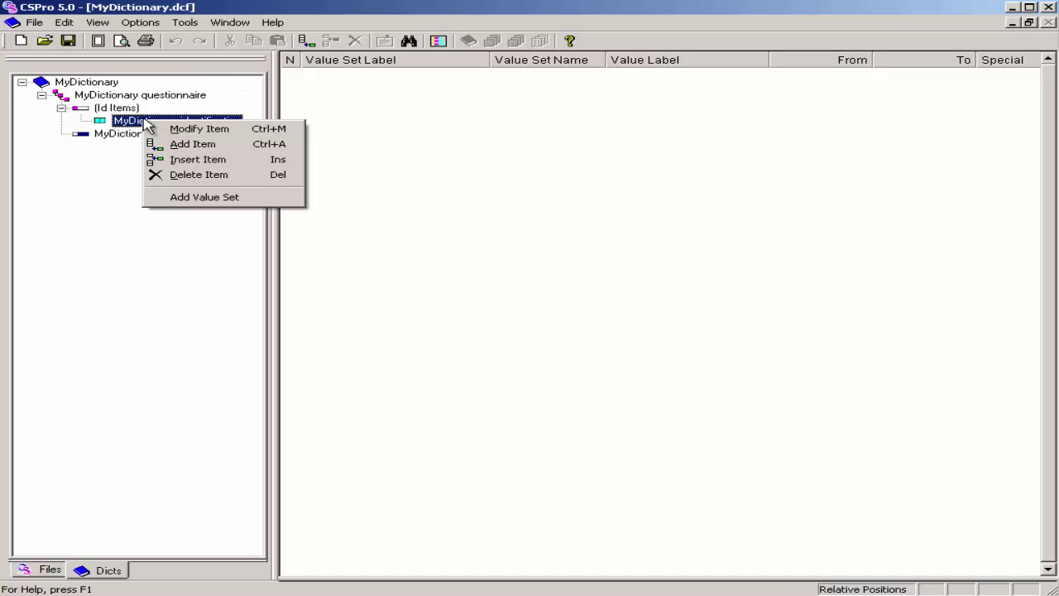
left_click(193, 129)
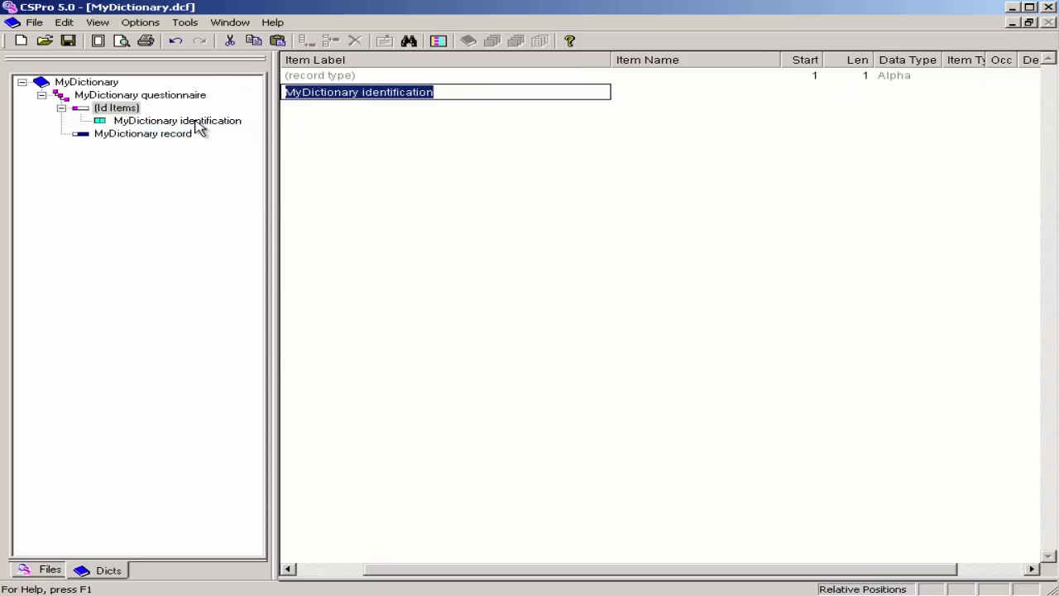
type("Hous")
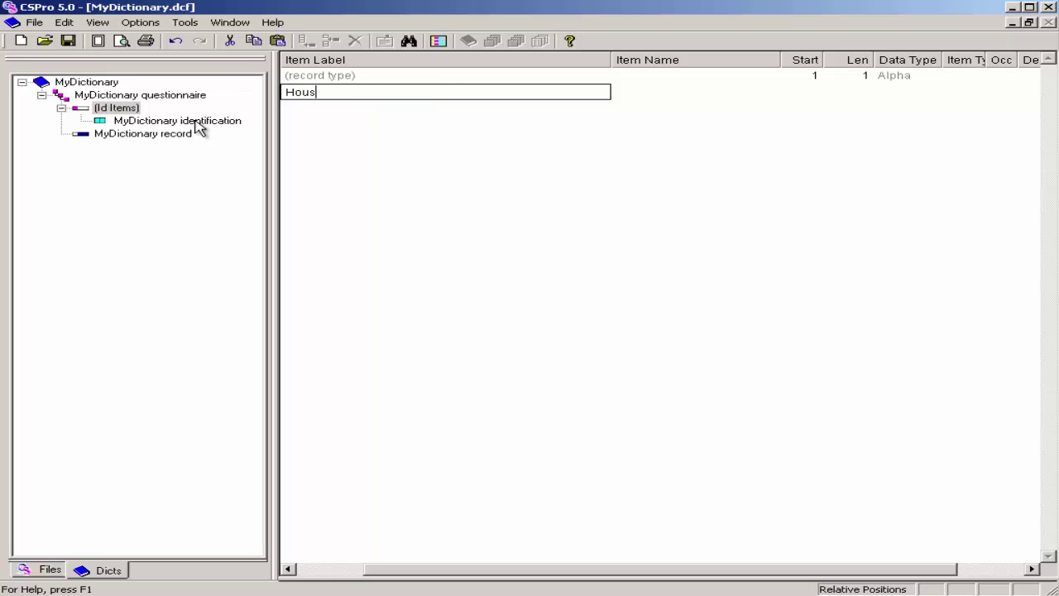
type("ehold ID")
key("Return")
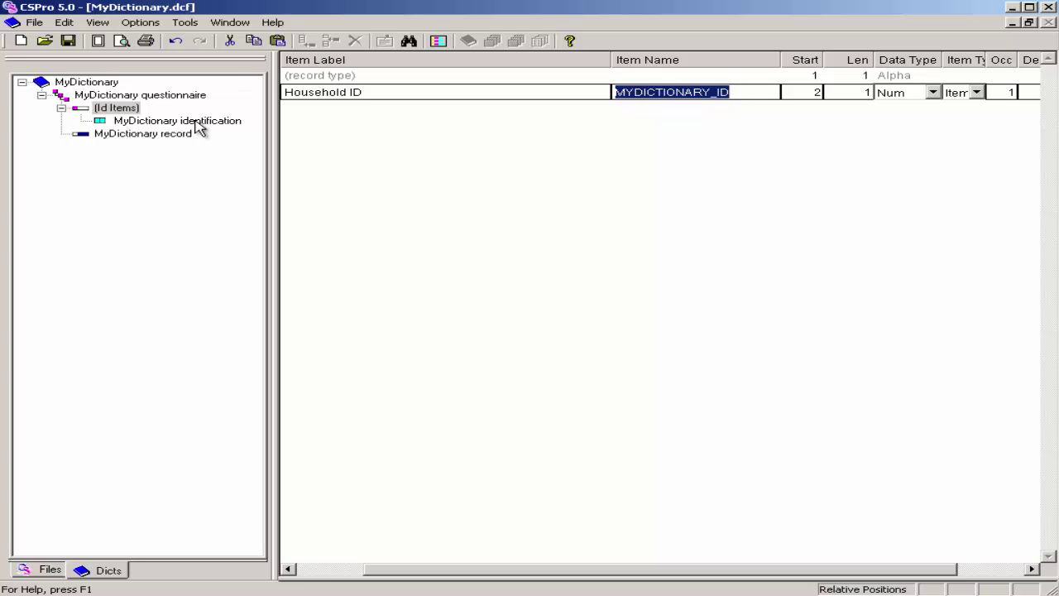
Set the Household ID item's name to HOUSEHOLD_ID and its length to 4.
type("HOUSEHOLD")
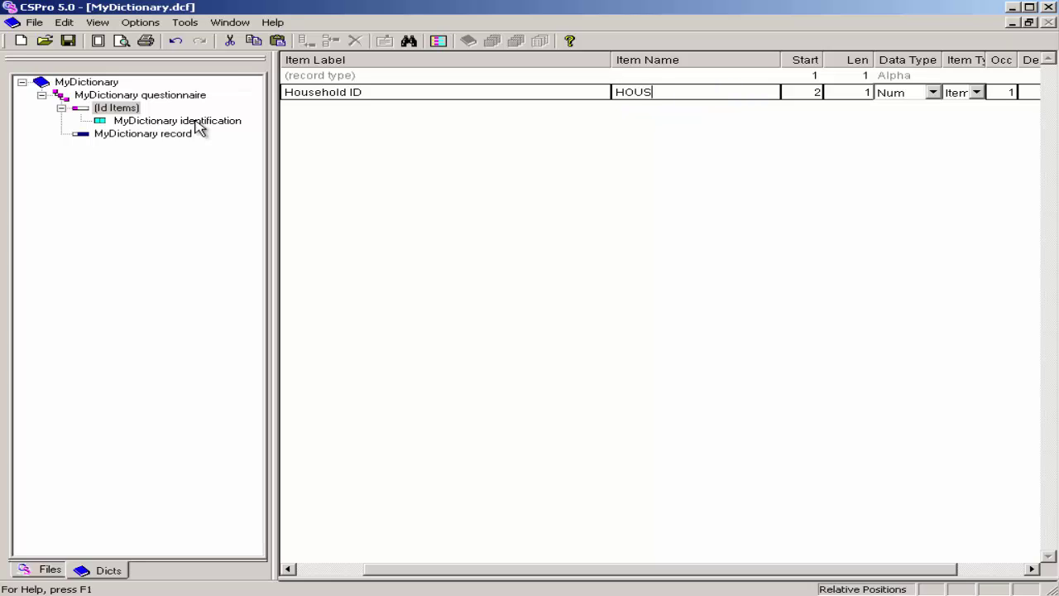
type("_ID")
key("Tab")
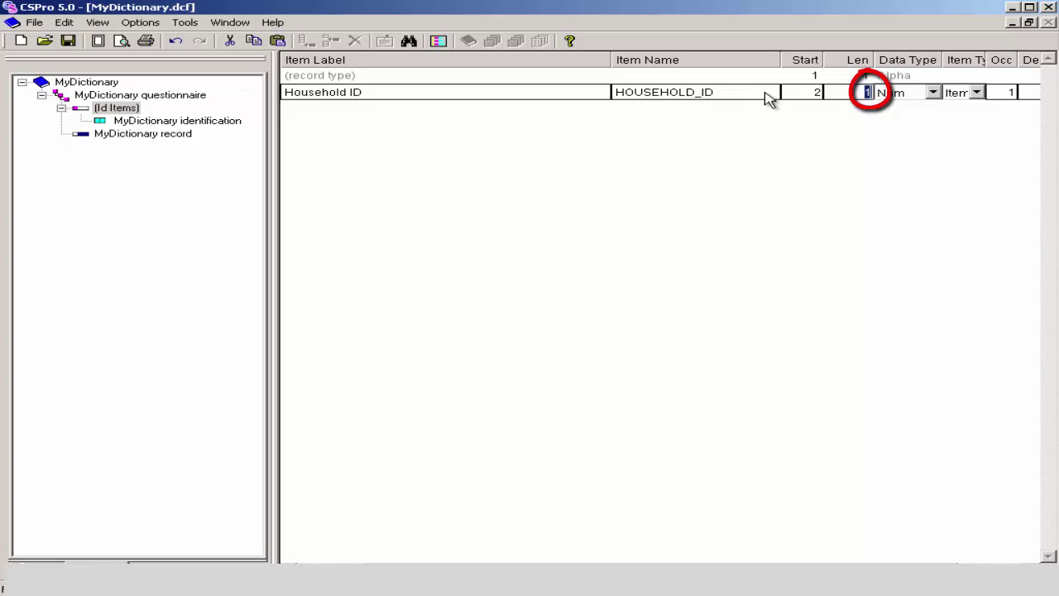
type("4")
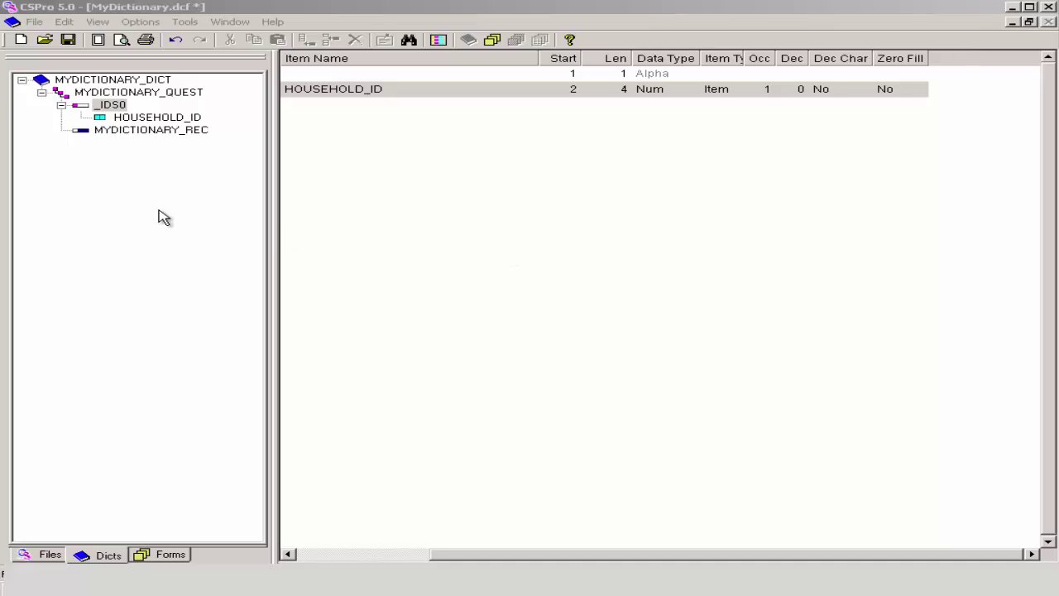
Modify the default dictionary record, setting its label to Person Record and its name to PERSON_RECORD.
right_click(140, 132)
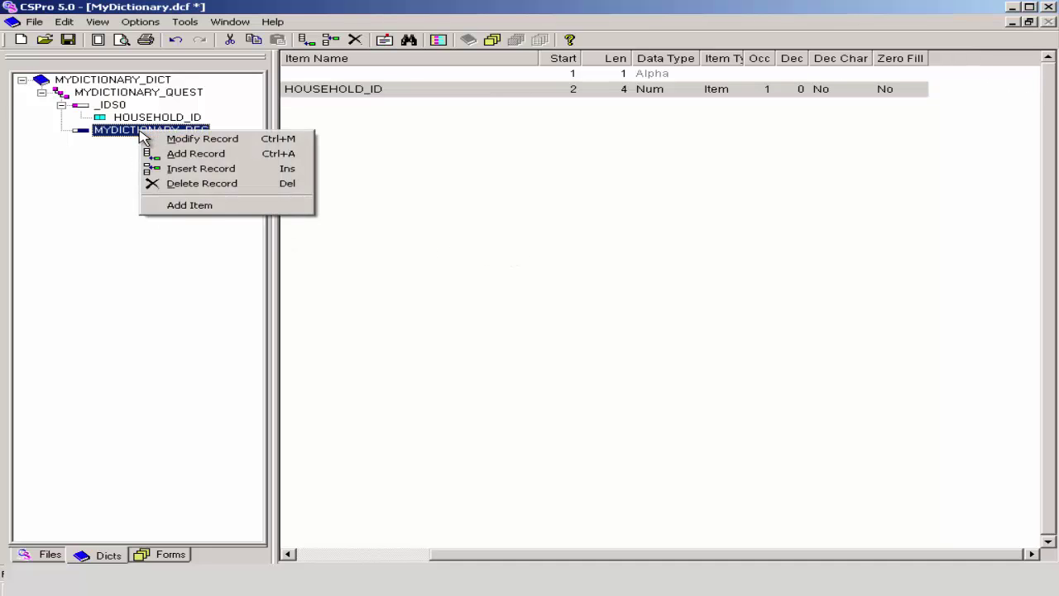
left_click(184, 141)
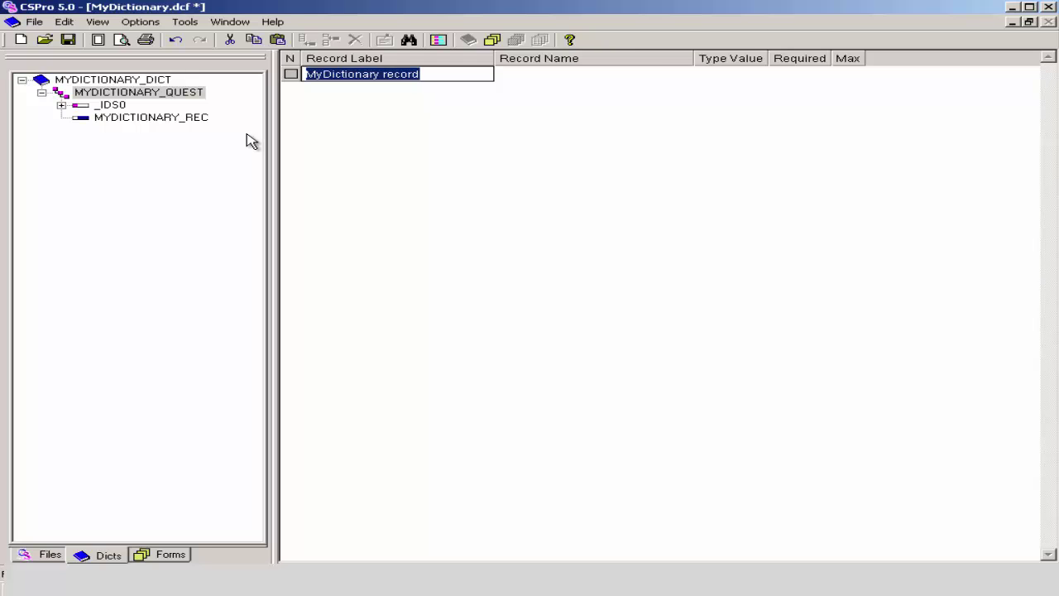
left_click(110, 104)
right_click(140, 131)
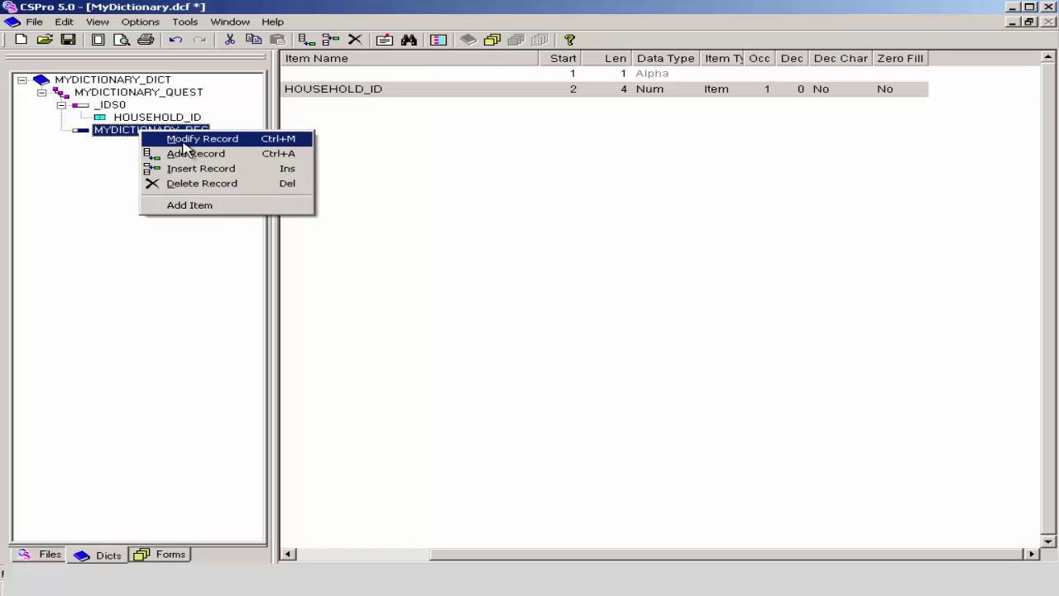
left_click(183, 140)
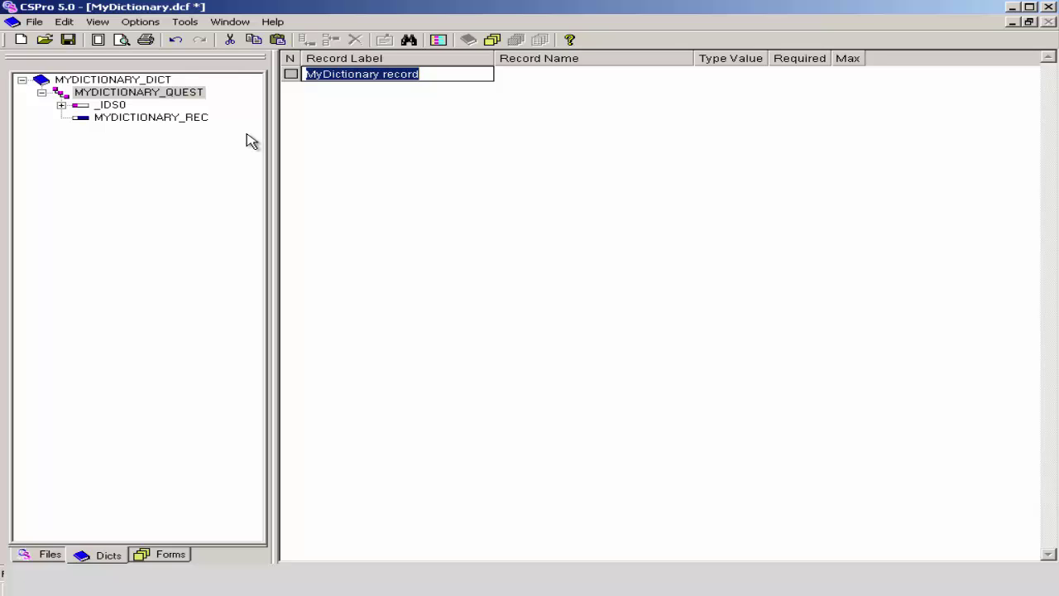
type("Pers")
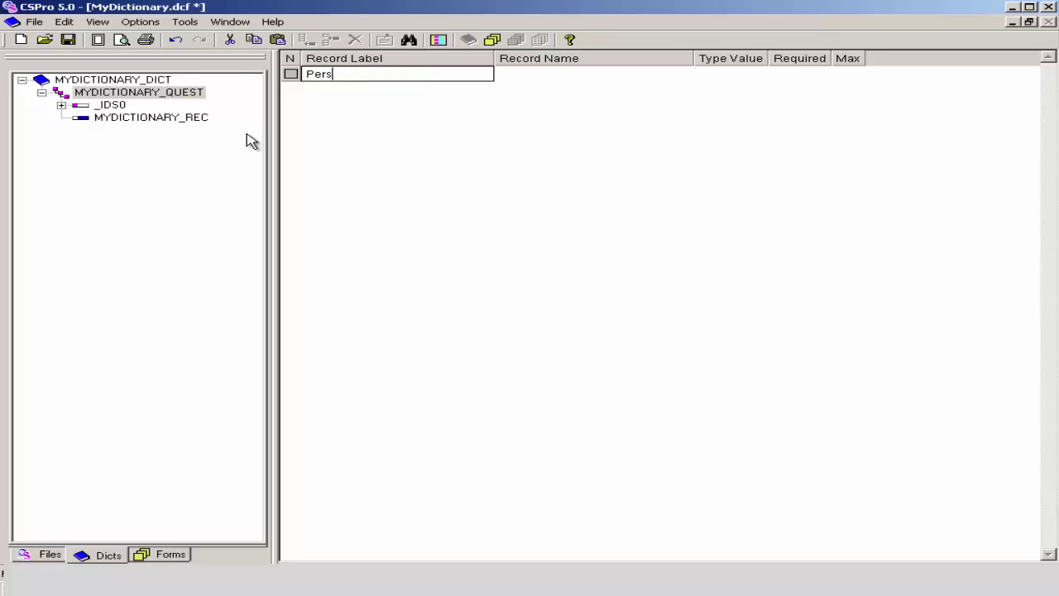
type("on Record")
key("Return")
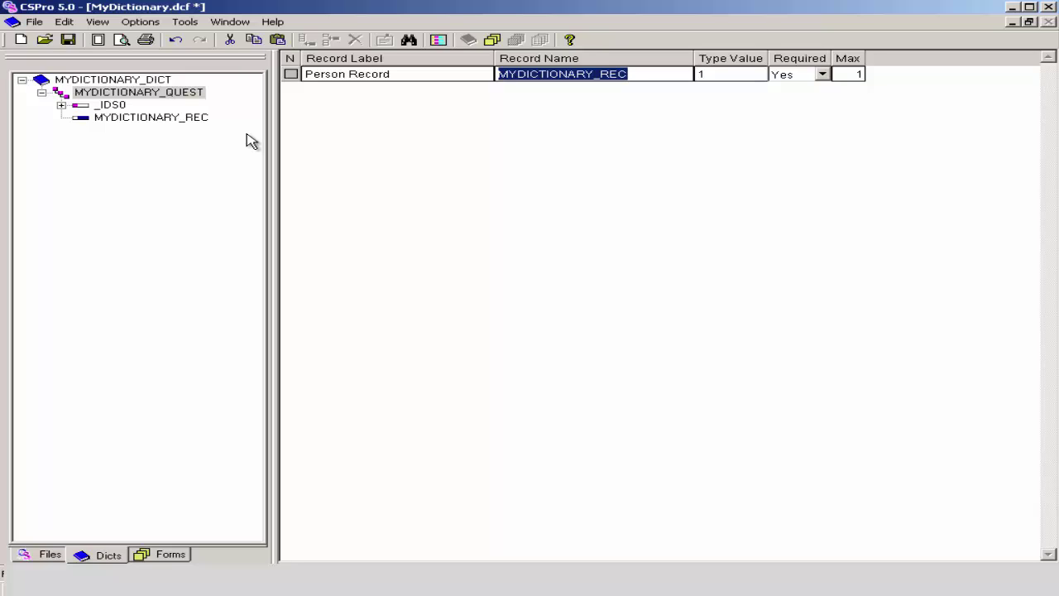
type("PERSON")
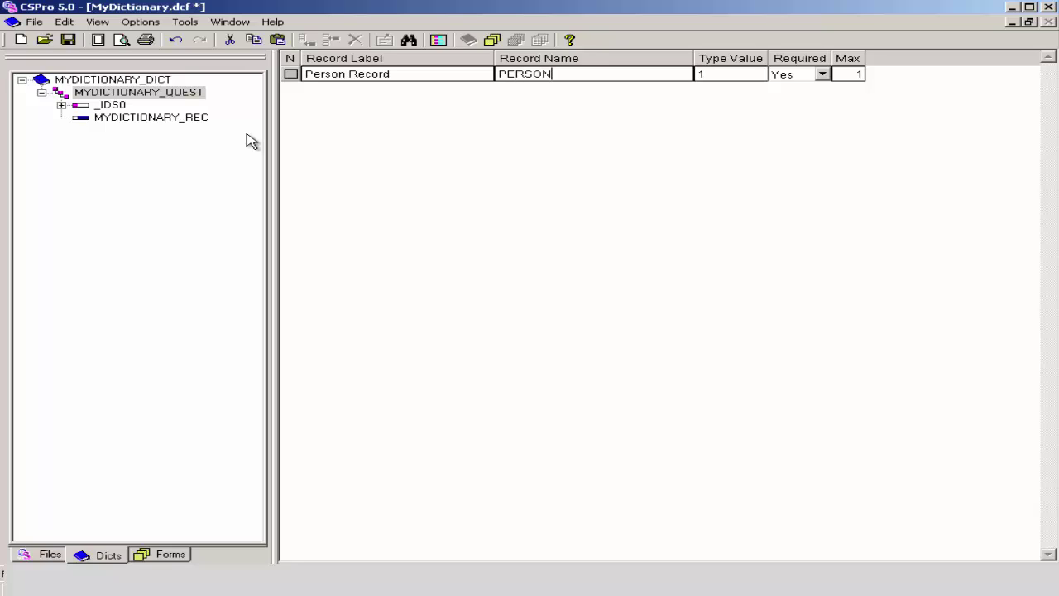
type("_RECORD")
Make the Person Record not required and set its maximum occurrences to 10.
key("Tab")
key("Tab")
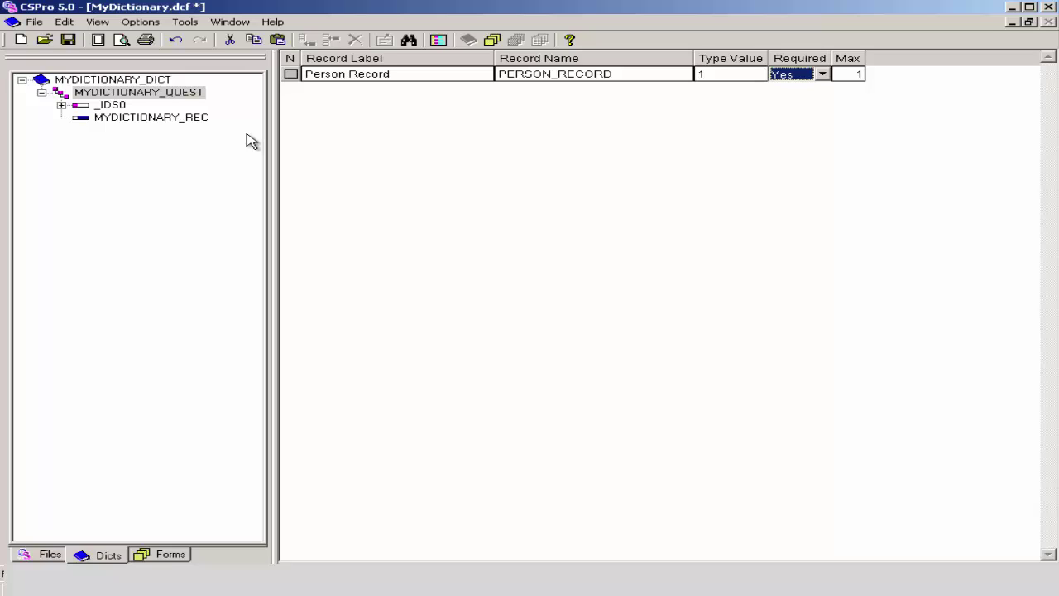
key("Down")
key("Tab")
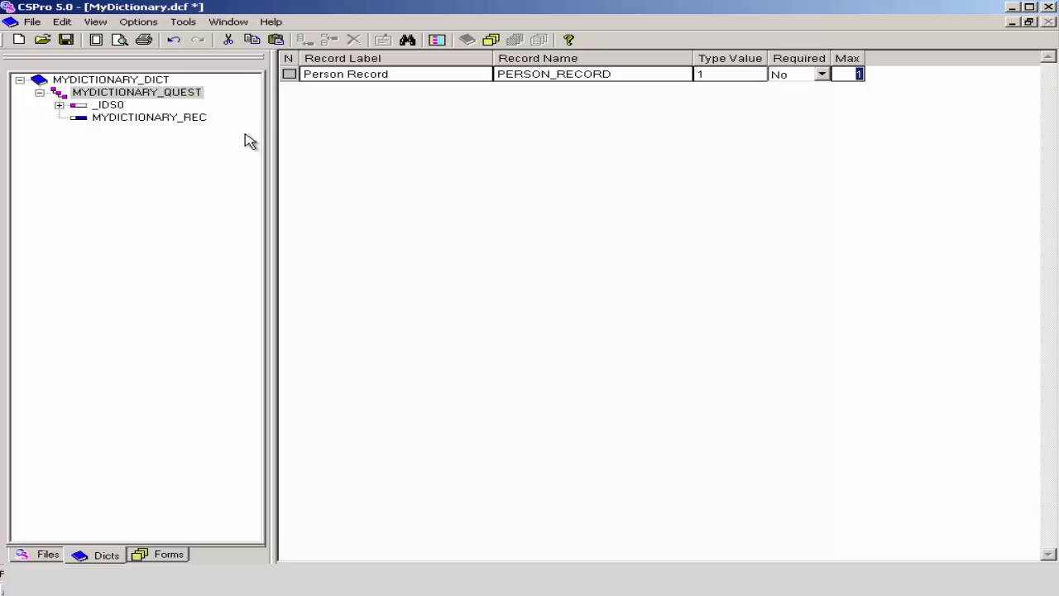
type("10")
key("Return")
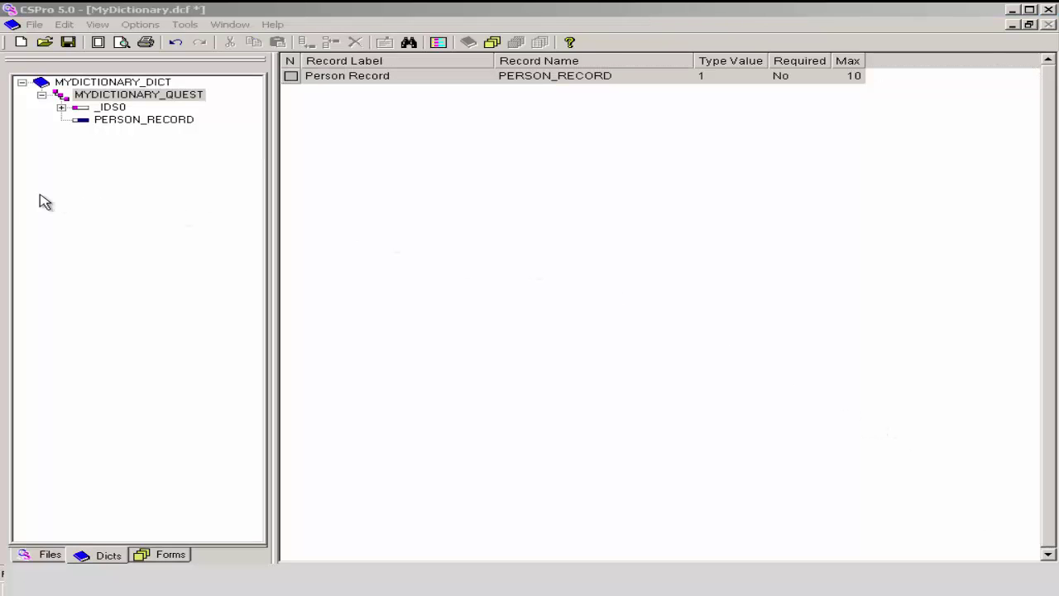
Add a record labelled Housing Record after the person record, keeping the default name, type value, required setting and maximum.
right_click(126, 123)
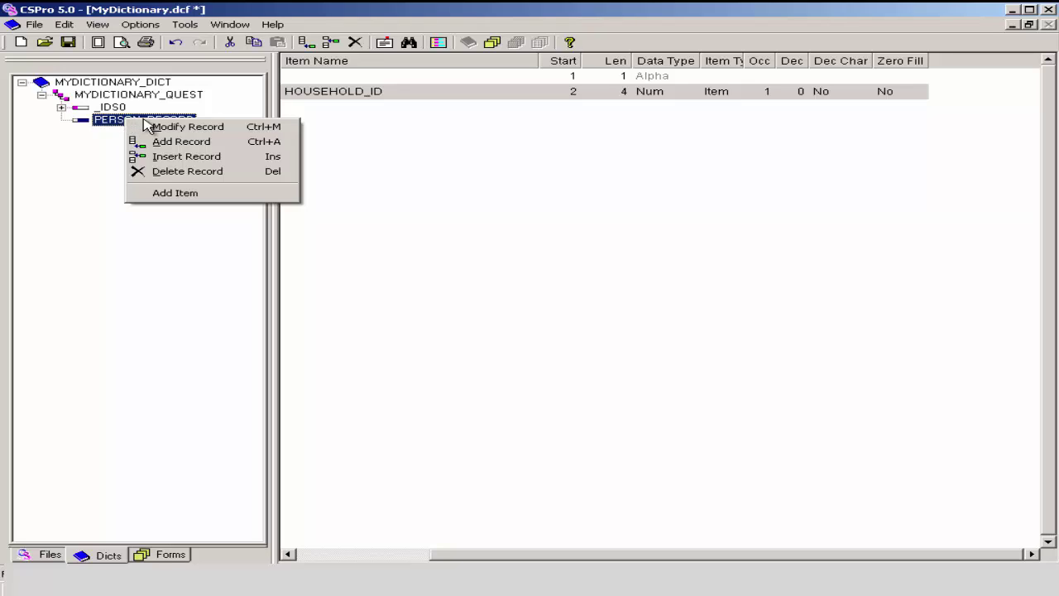
left_click(188, 141)
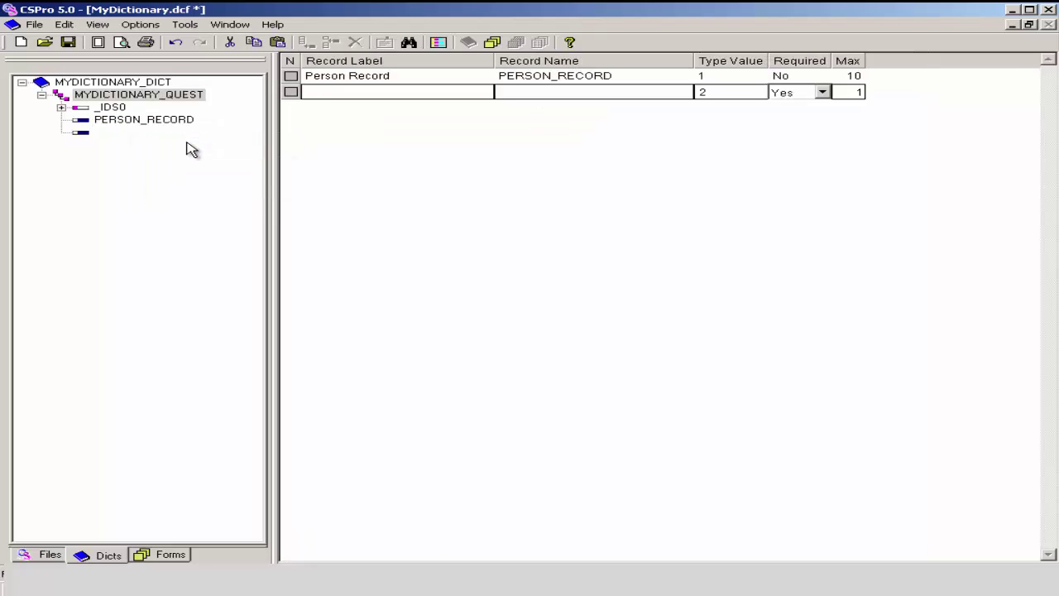
type("Housing Record")
key("Tab")
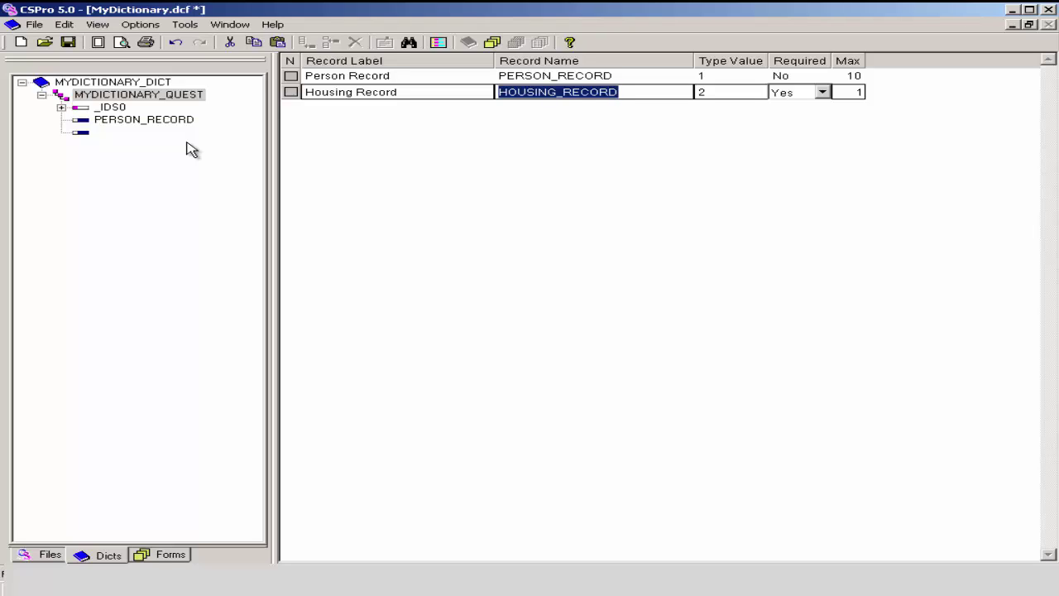
key("Tab")
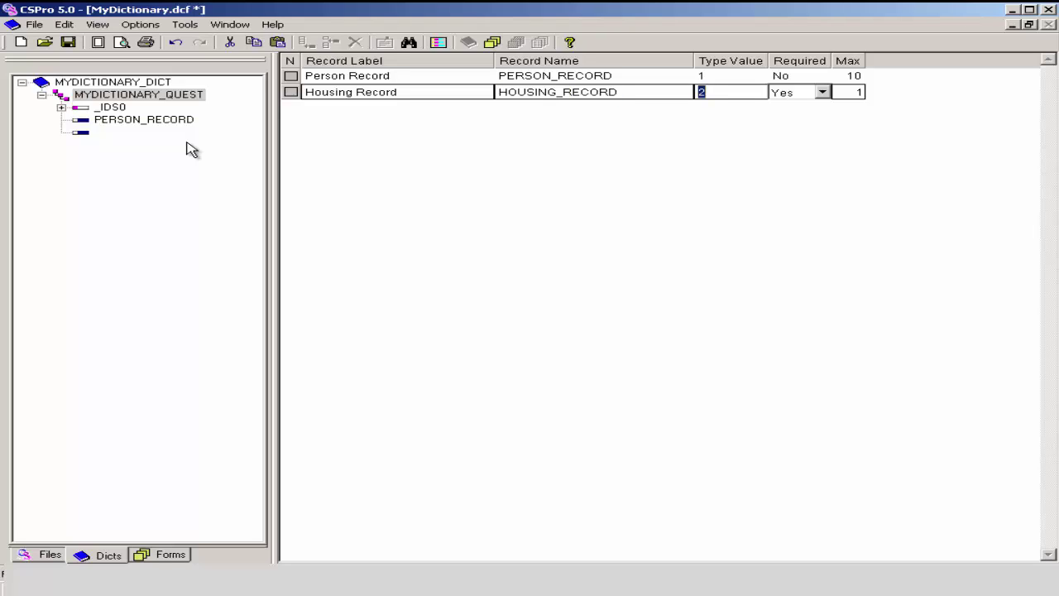
key("Tab")
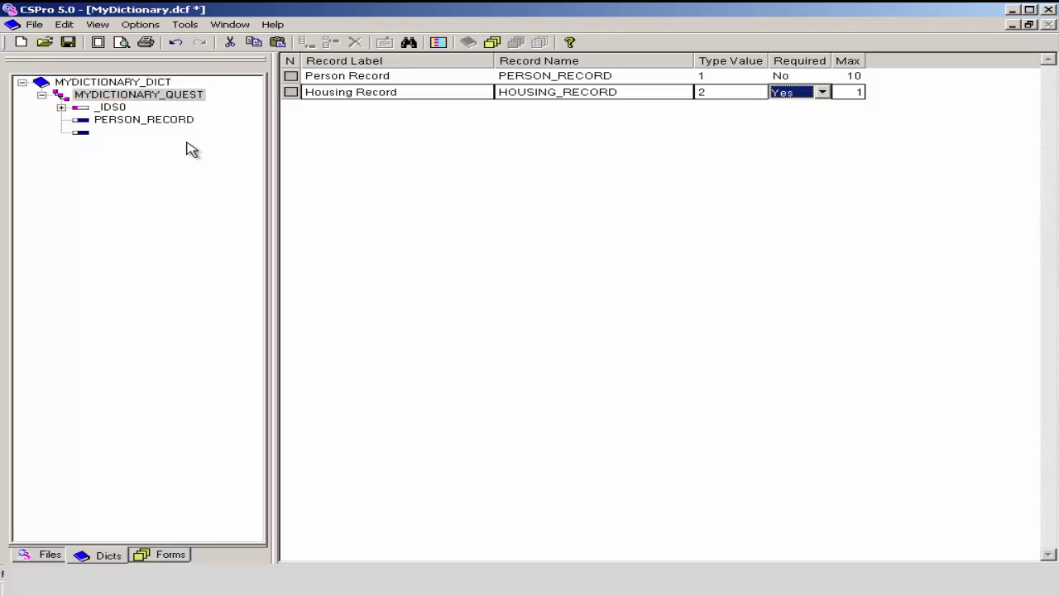
key("Tab")
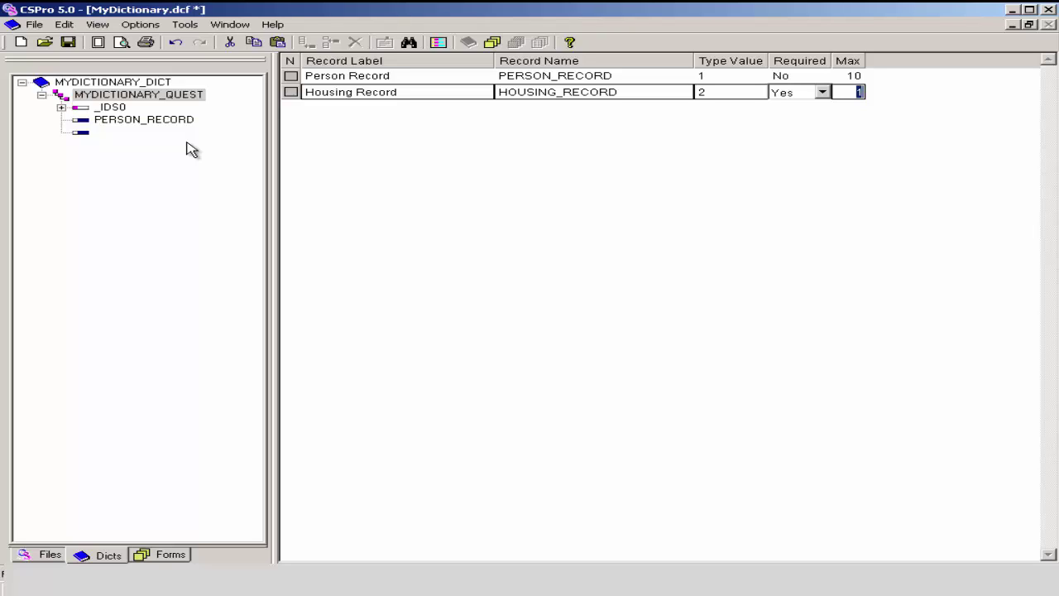
key("Return")
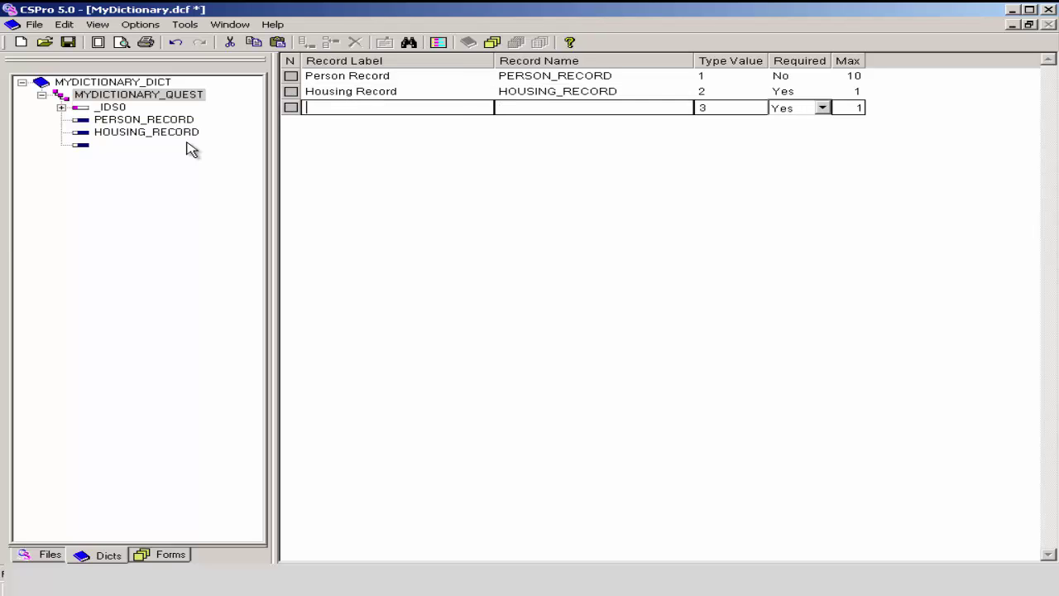
key("Escape")
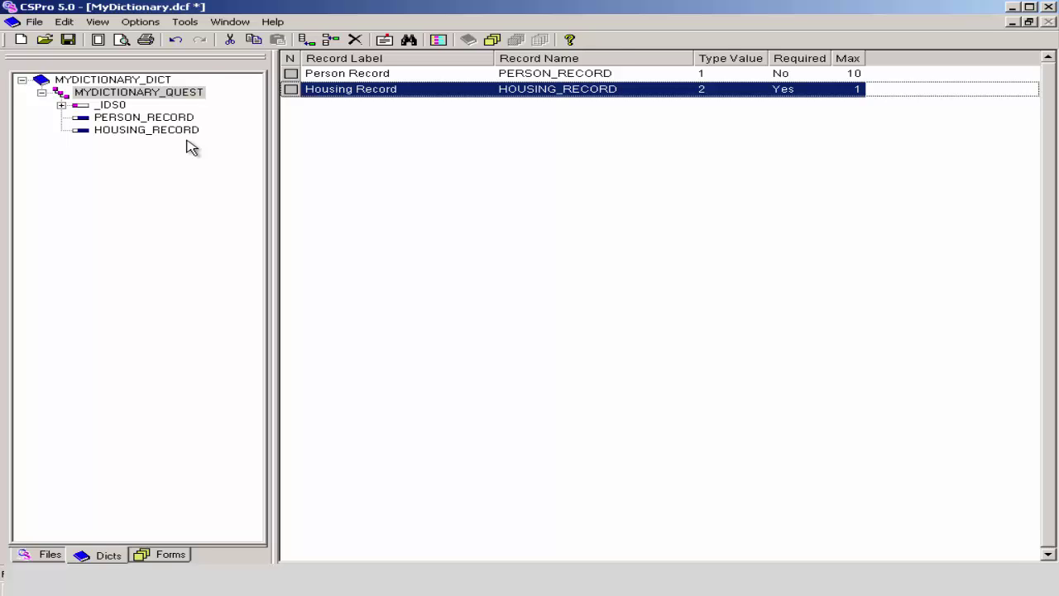
Add an item labelled Age to the person record, keeping its default name and starting position.
left_click(144, 117)
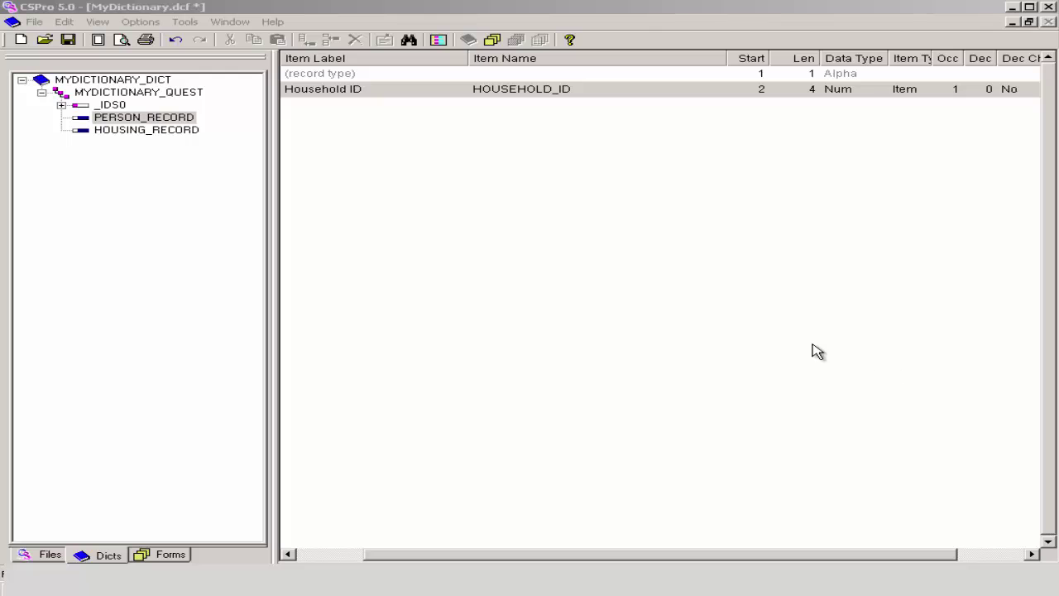
right_click(149, 122)
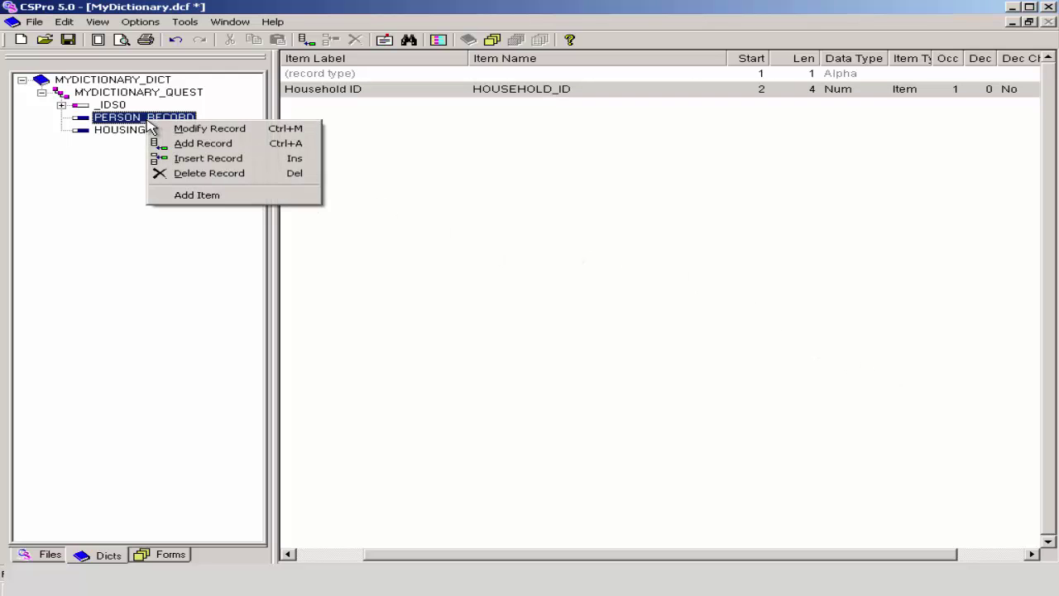
left_click(209, 202)
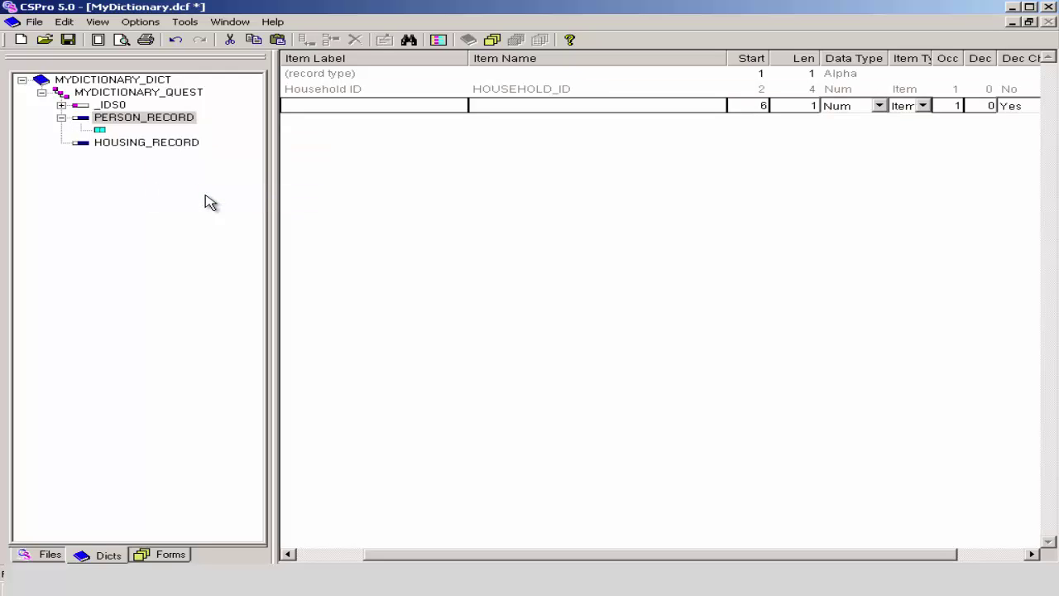
type("Age")
key("Return")
key("Return")
key("Return")
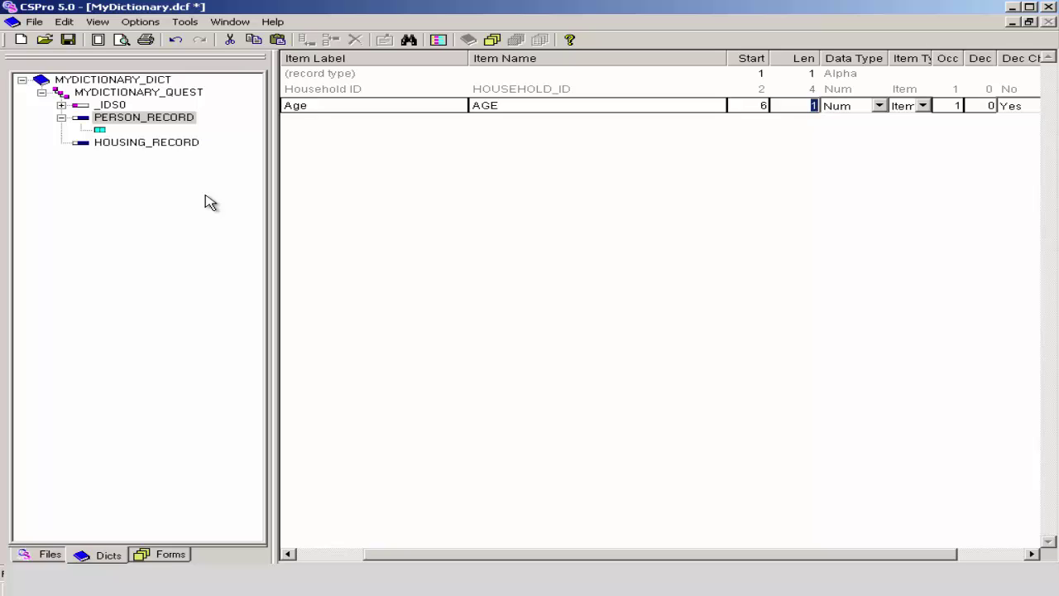
Set the Age item's length to 2 and accept the defaults for its remaining properties.
type("2")
key("Tab")
key("Tab")
key("Tab")
key("Tab")
key("Tab")
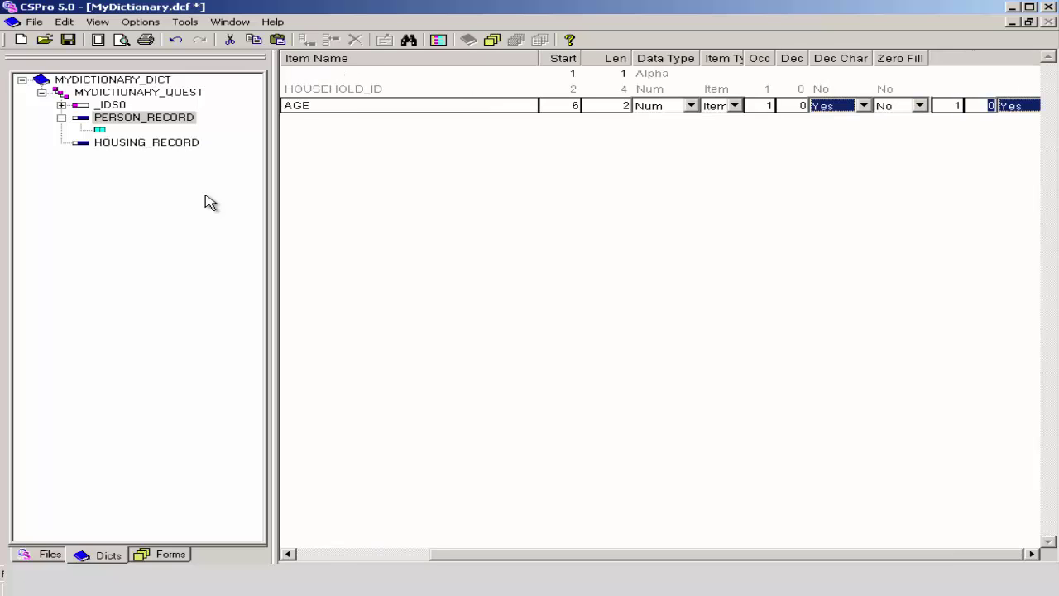
key("Tab")
key("Tab")
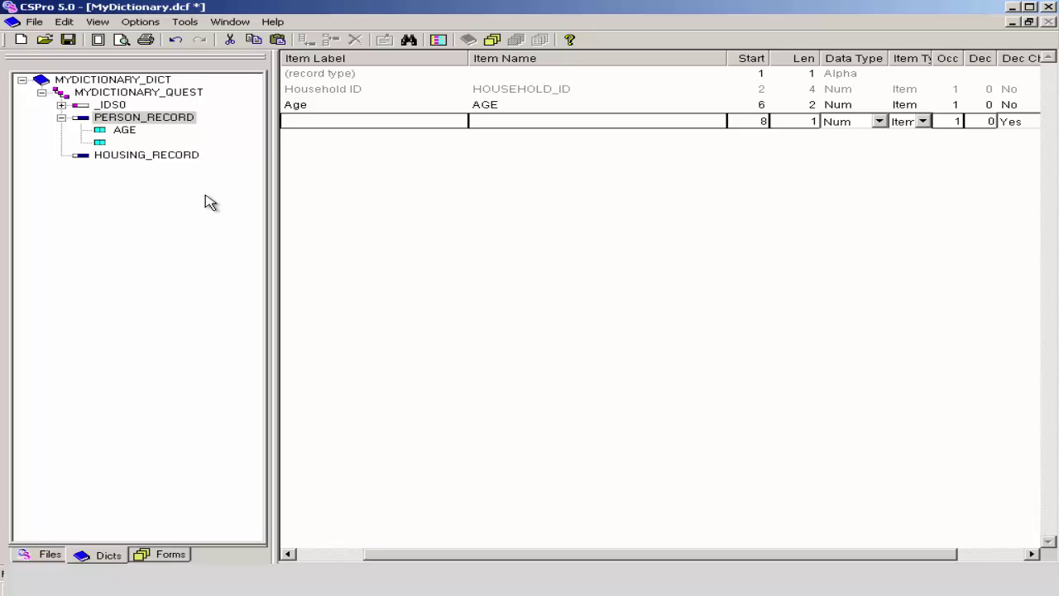
Add an item labelled Sex to the person record with all default properties.
type("Sex")
key("Tab")
key("Tab")
key("Tab")
key("Tab")
key("Tab")
key("Tab")
key("Tab")
key("Tab")
key("Tab")
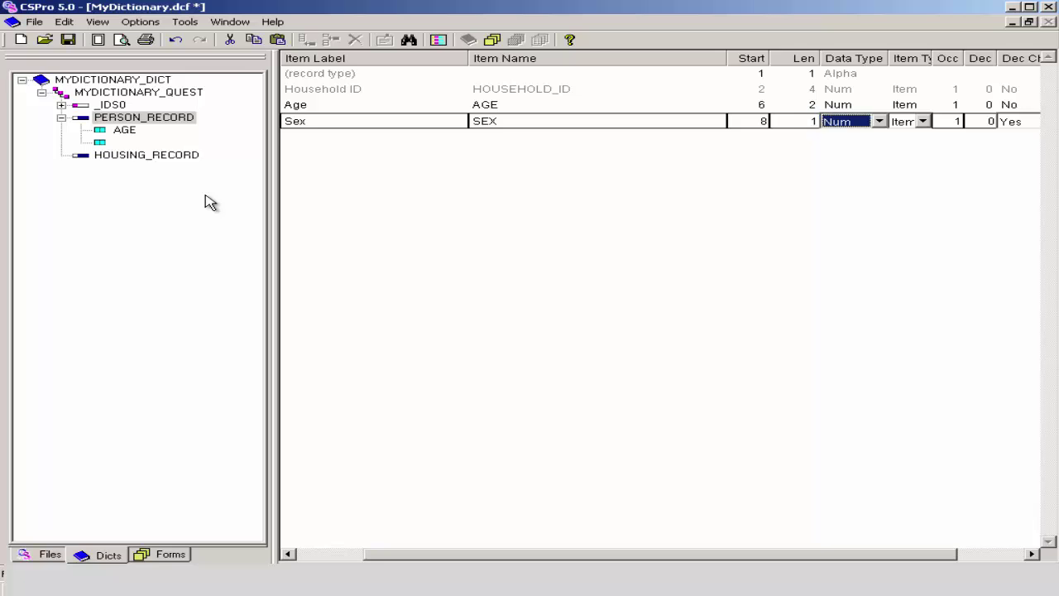
key("Tab")
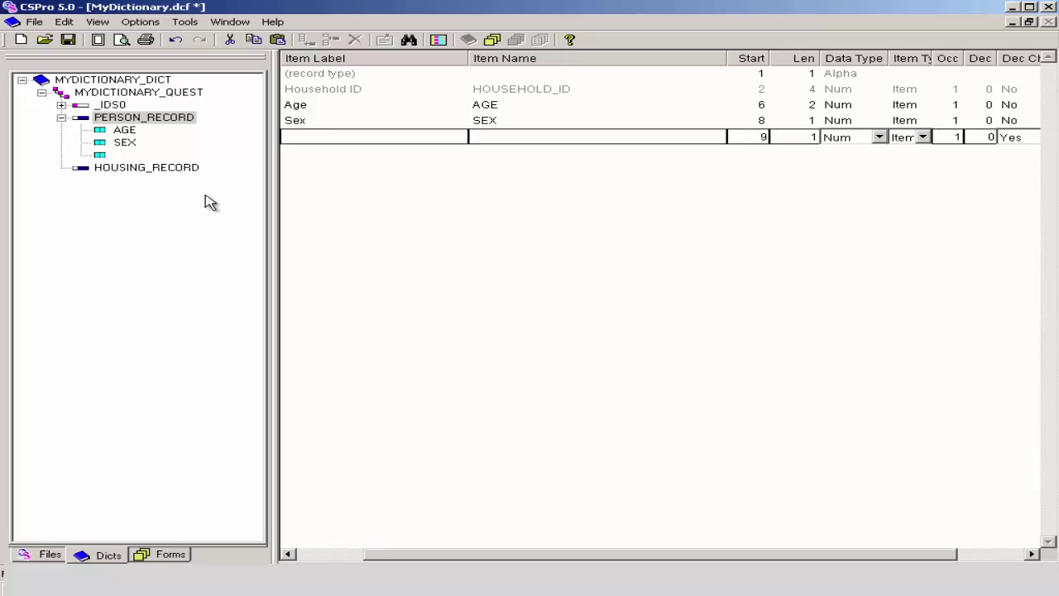
Add an item labelled Marital Status to the person record with the default name.
type("Marital Status")
key("Tab")
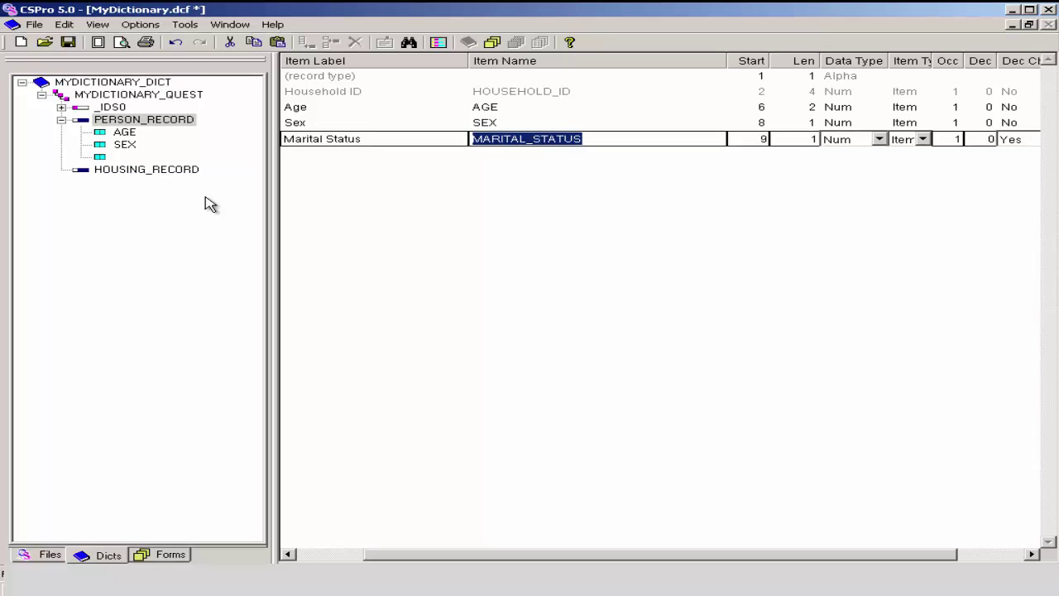
key("Tab")
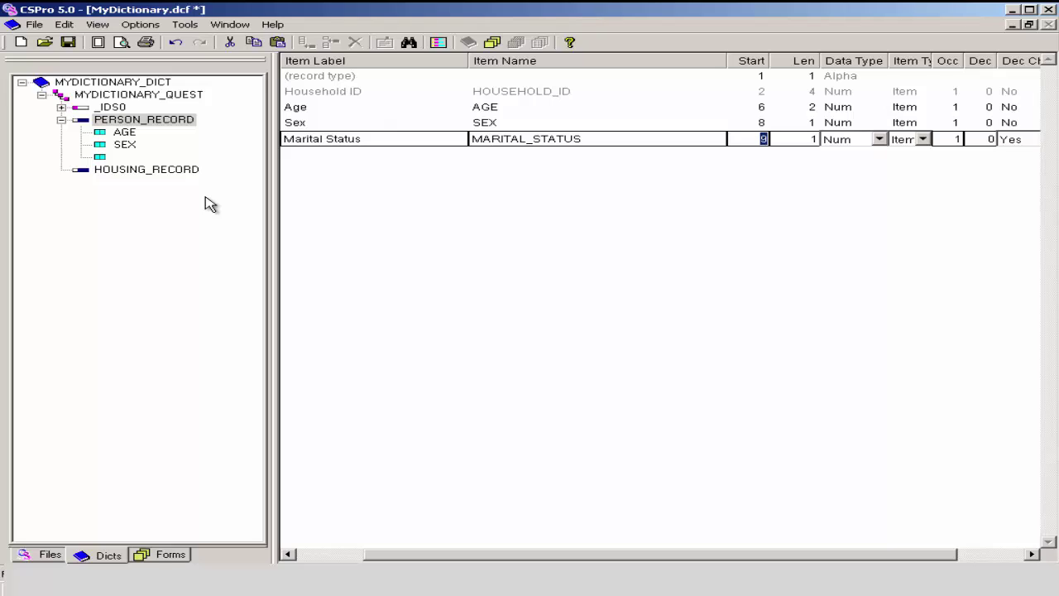
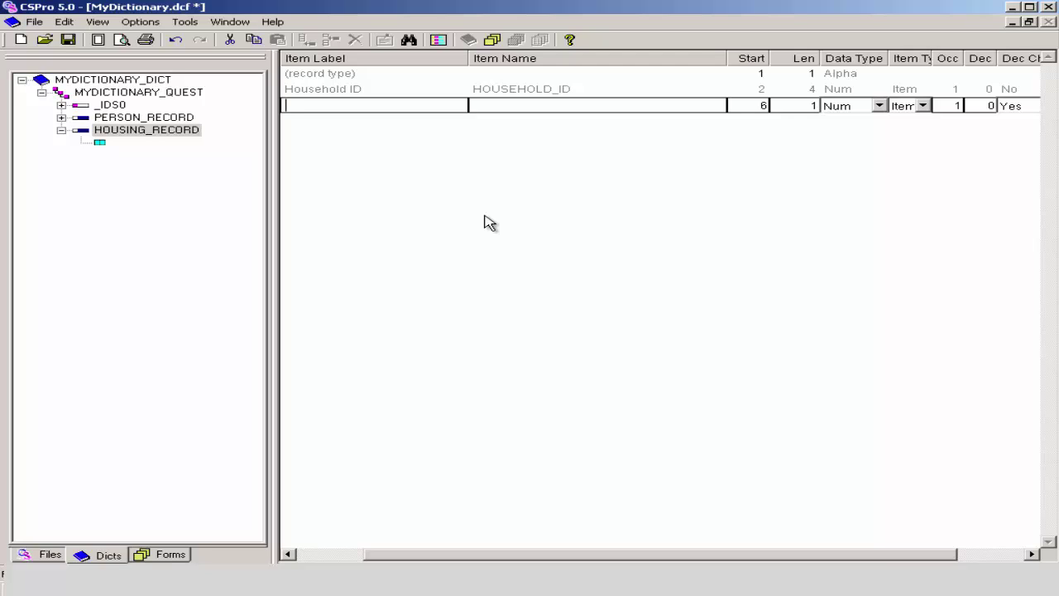
Add an item labelled Type Household to the housing record with all default properties.
type("Type Household")
key("Tab")
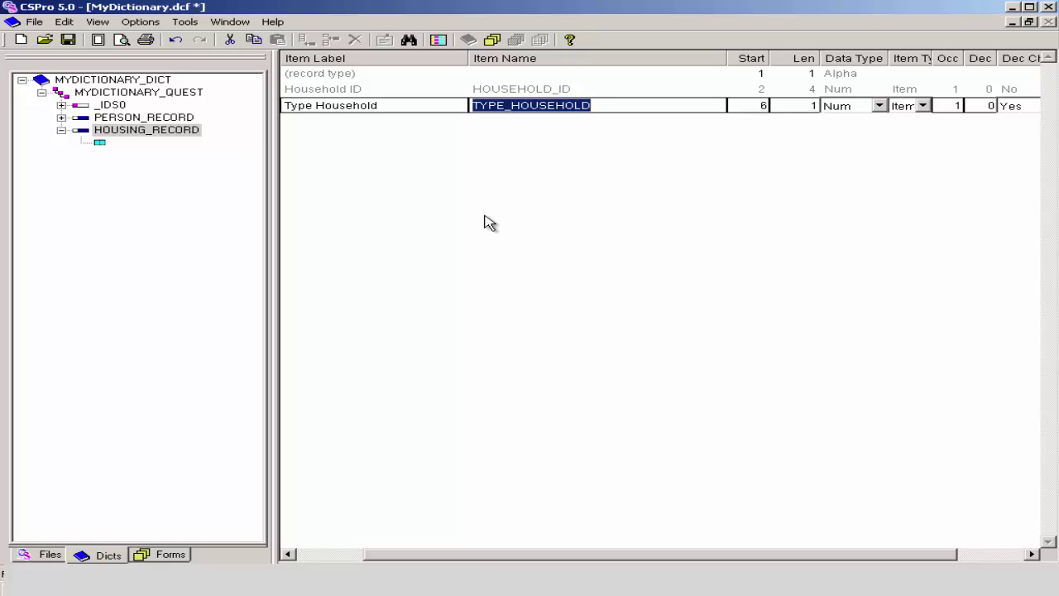
key("Tab")
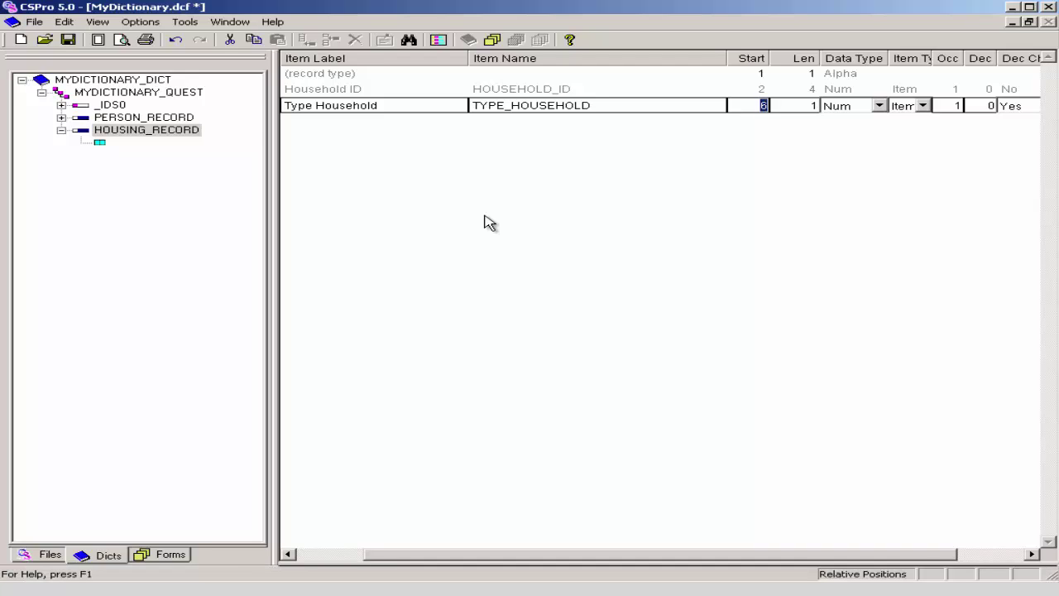
key("Tab")
key("Tab")
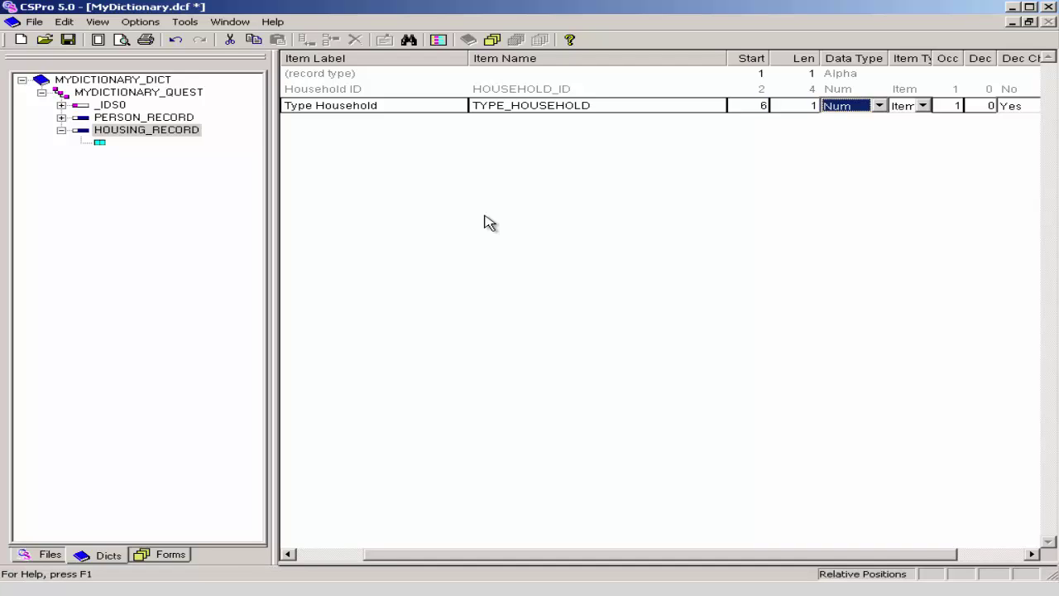
key("Tab")
key("Tab")
key("Tab")
key("Tab")
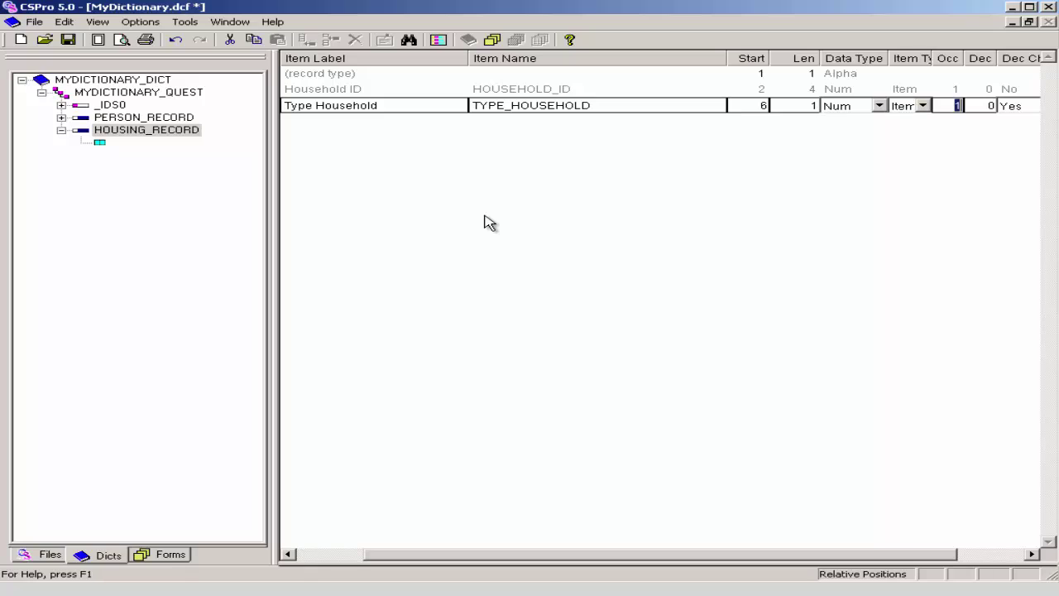
key("Tab")
key("Return")
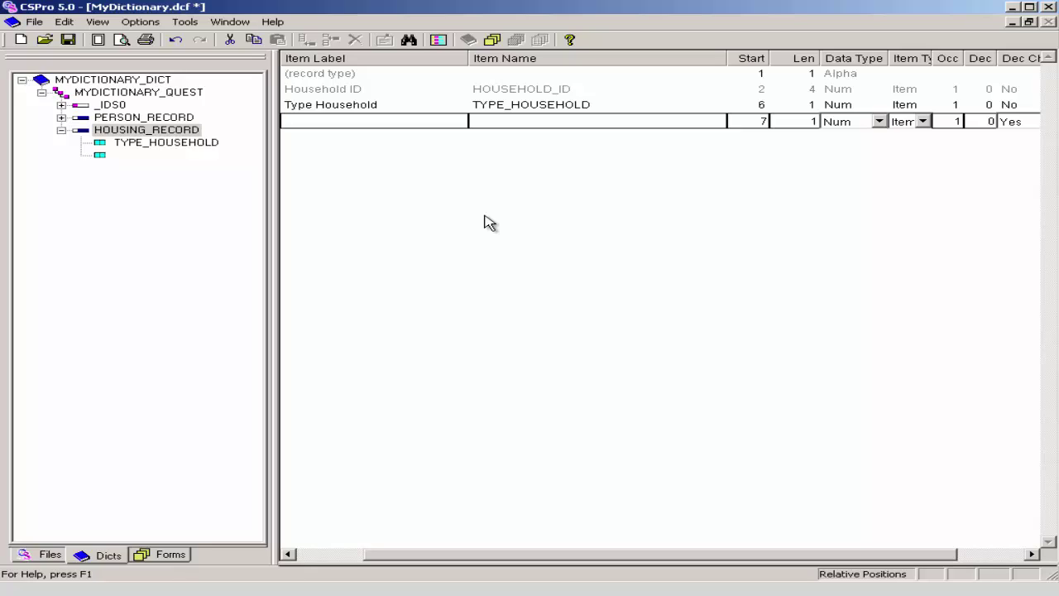
Add an item labelled Type Roof with default properties to the housing record and finish adding items.
type("Type Roof")
key("Tab")
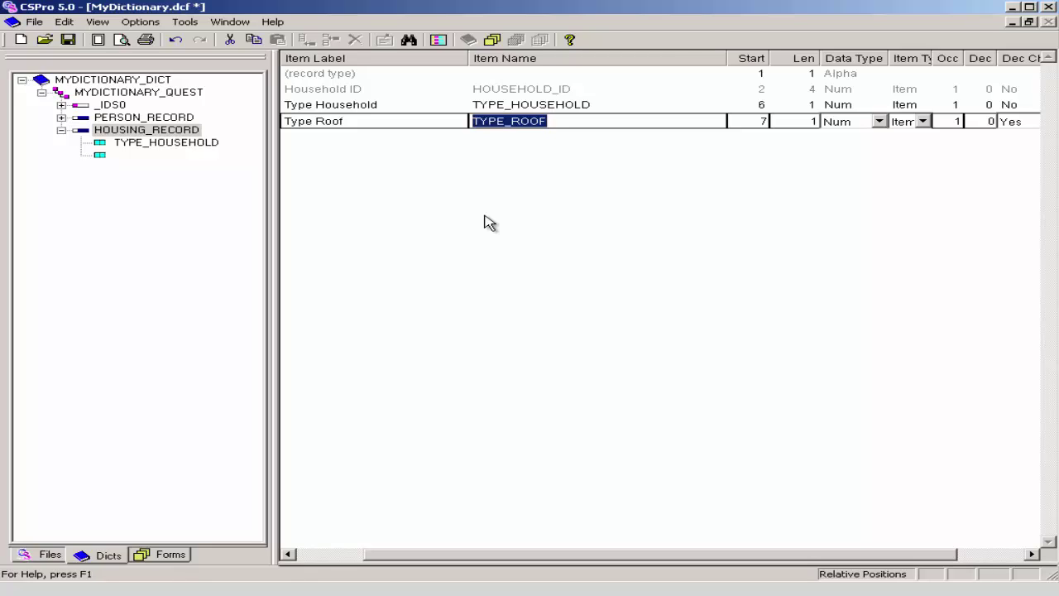
key("Tab")
key("Tab")
key("Tab")
key("Tab")
key("Tab")
key("Tab")
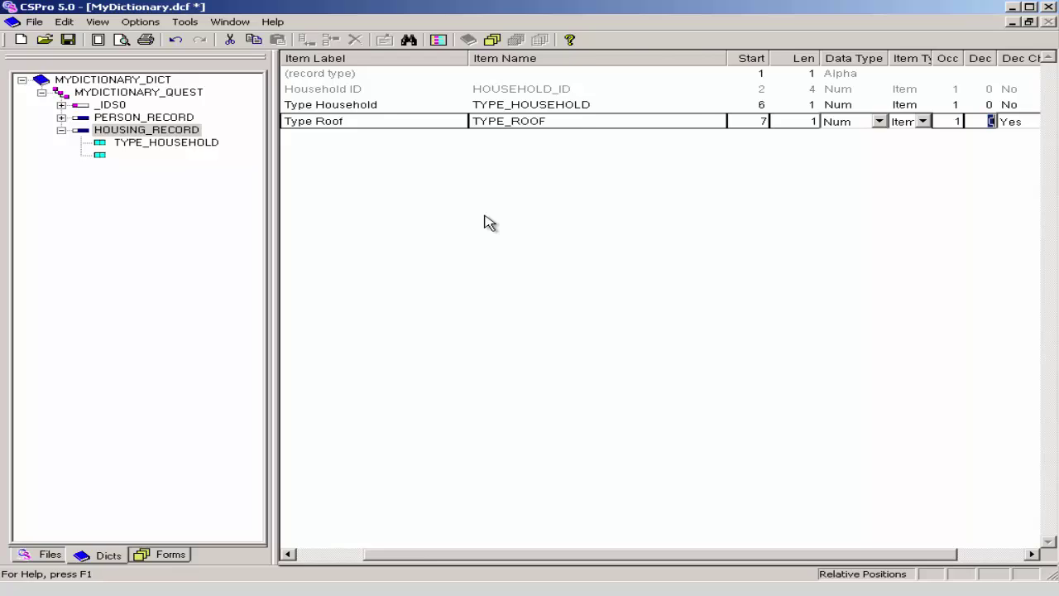
key("Tab")
key("Tab")
key("Tab")
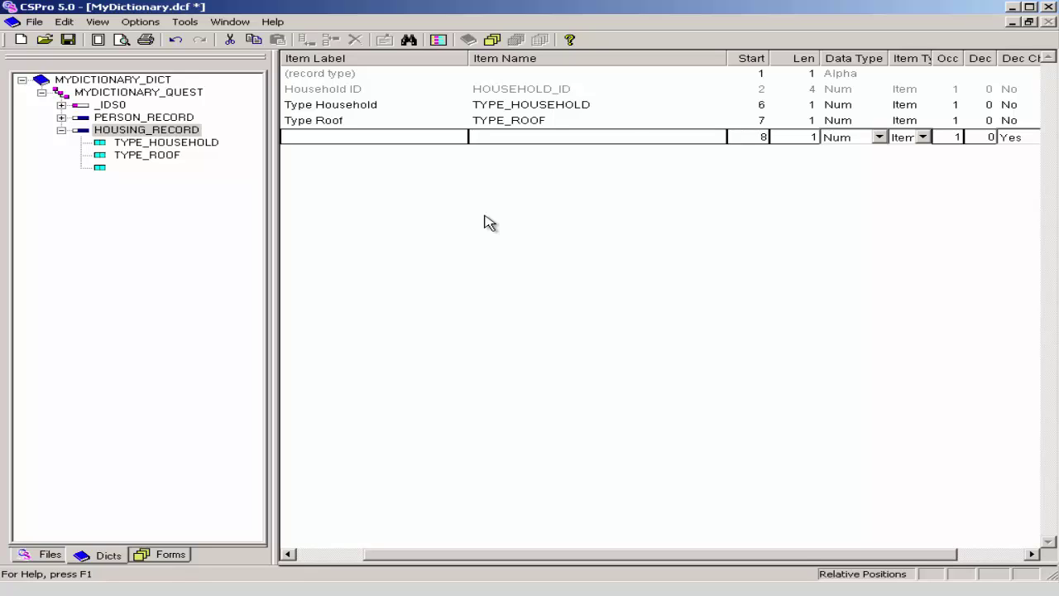
key("Escape")
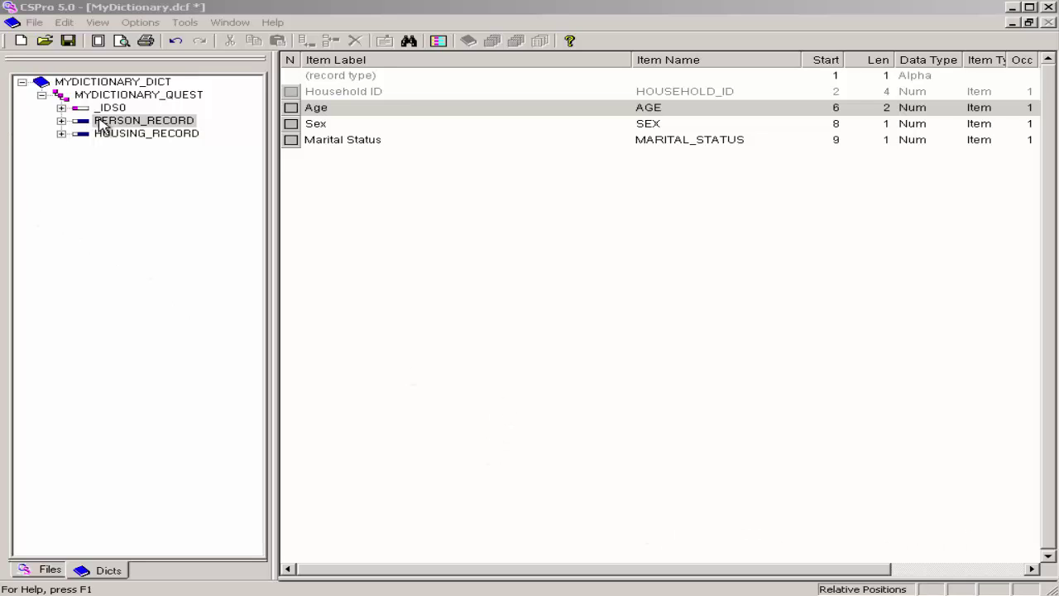
Add a value set to the person record's Age item, keeping the default label and name.
left_click(61, 120)
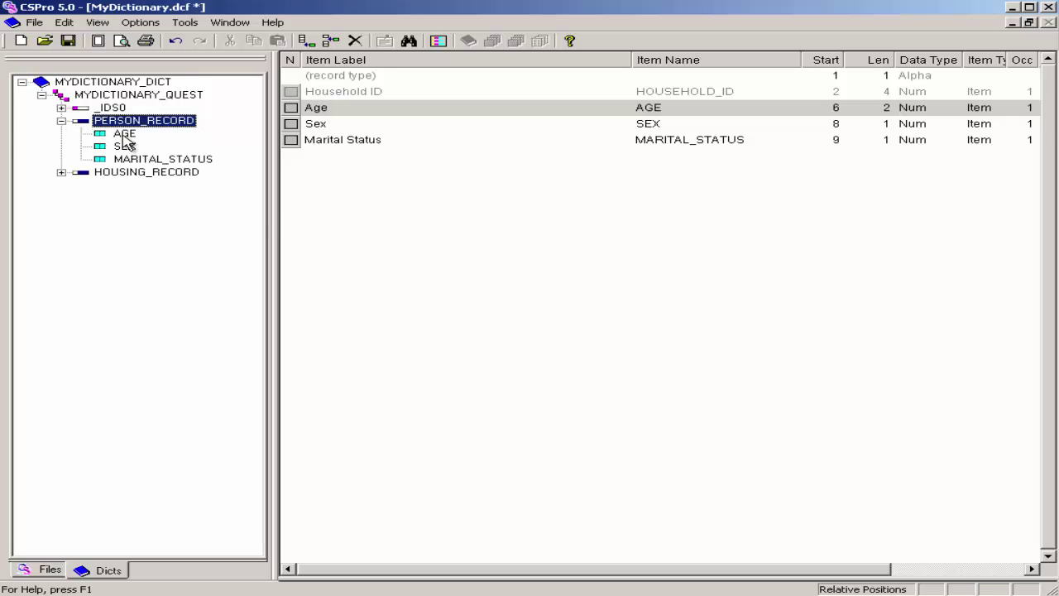
right_click(123, 137)
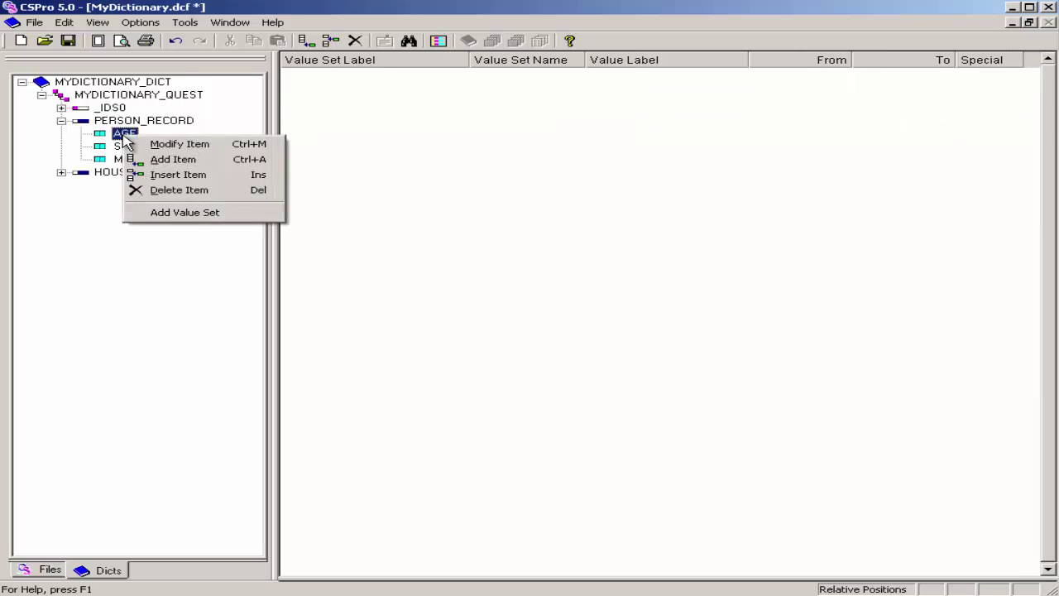
left_click(193, 214)
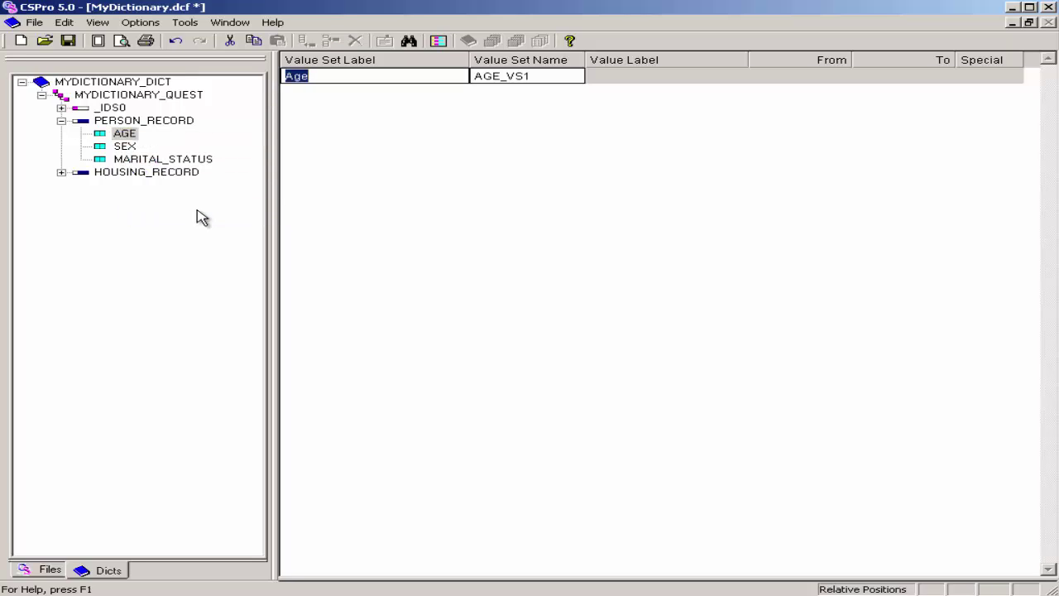
key("Return")
key("Return")
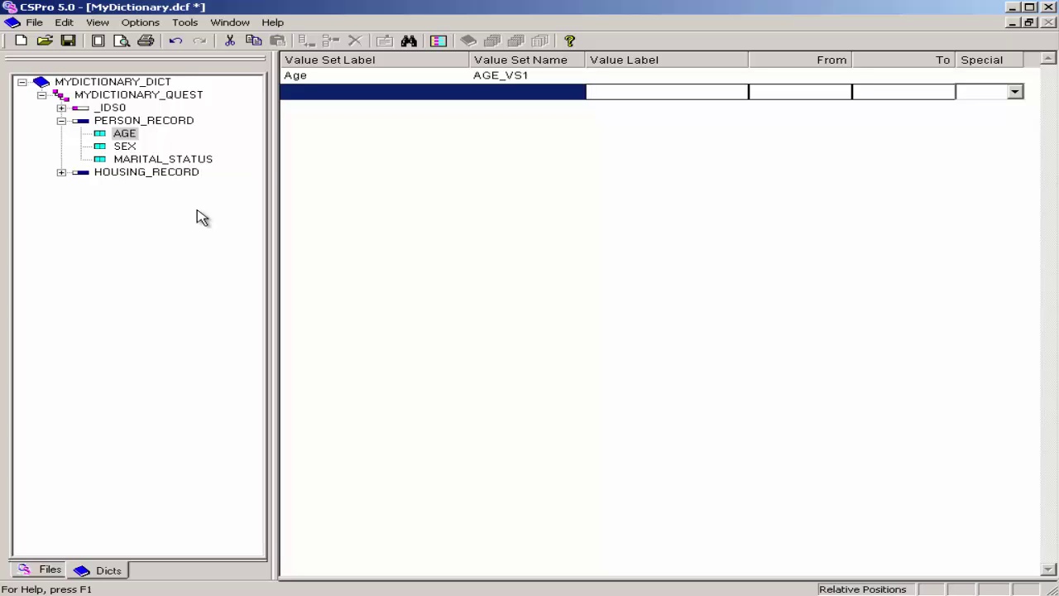
Add a value labelled 0 to 9 to the Age value set, ranging from 0 to 9.
type("0 to 9")
key("Tab")
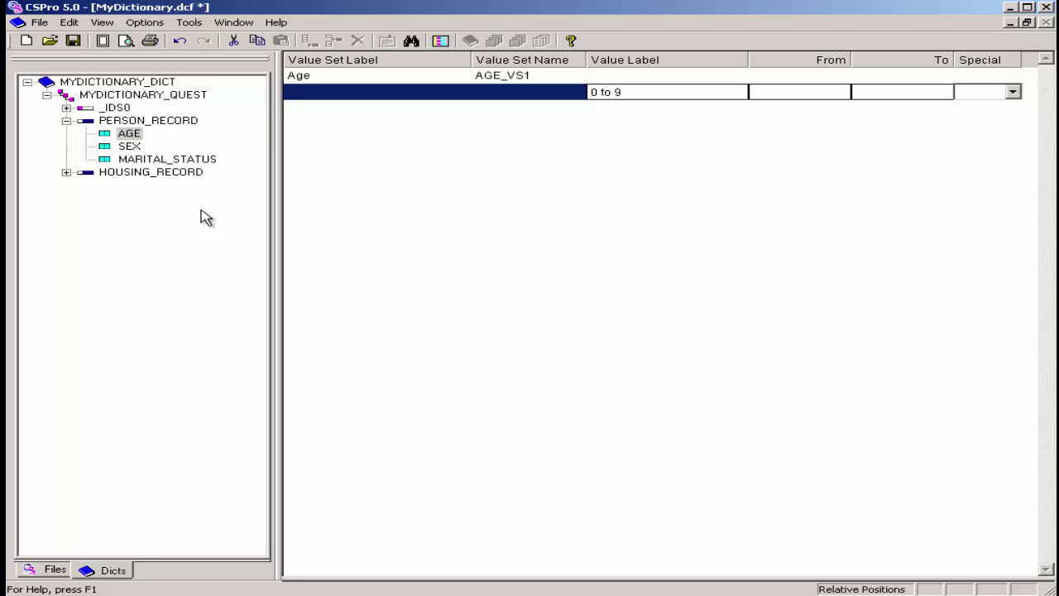
type("0")
key("Tab")
type("9")
key("Tab")
key("Tab")
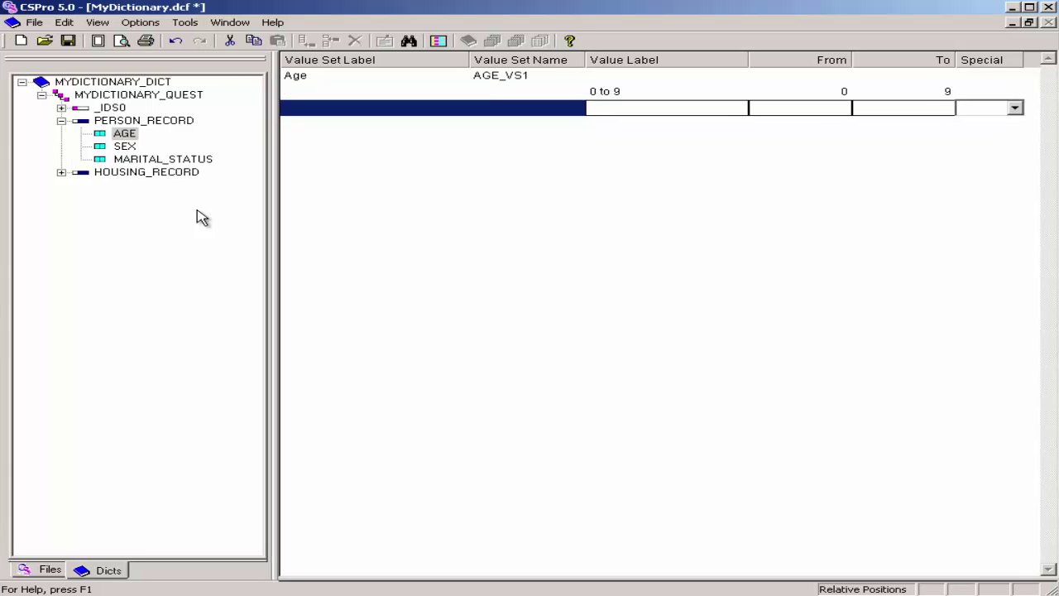
Add values labelled 10 to 19 and 20 to 29 to the Age value set, each with its matching range.
type("10 to 19")
key("Tab")
type("10 to 19")
key("Tab")
key("Tab")
type("20 to 29")
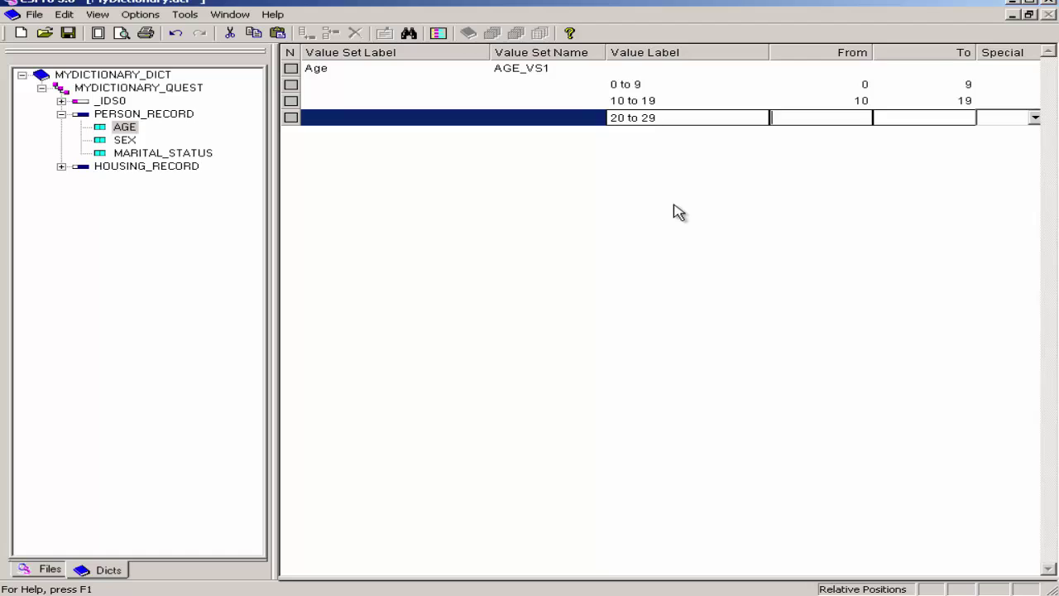
key("Tab")
type("20")
key("Tab")
type("29")
key("Tab")
key("Tab")
Add values labelled 30 to 39 and 40 to 49 with matching ranges to the Age value set.
type("30 to 39\t30")
key("Tab")
type("39")
key("Tab")
key("Tab")
type("40 to 49\t40")
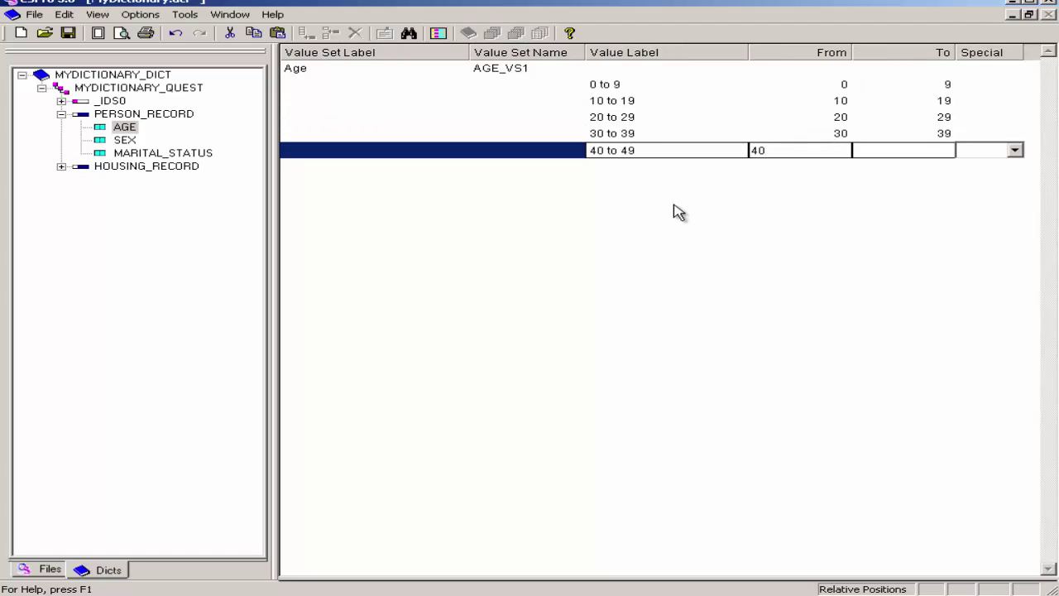
key("Tab")
type("49")
key("Tab")
key("Tab")
Add values labelled 50 to 59 and 60 to 69 with matching ranges to the Age value set.
type("50 to 59\t50\t59")
key("Tab")
key("Tab")
type("60 to 6")
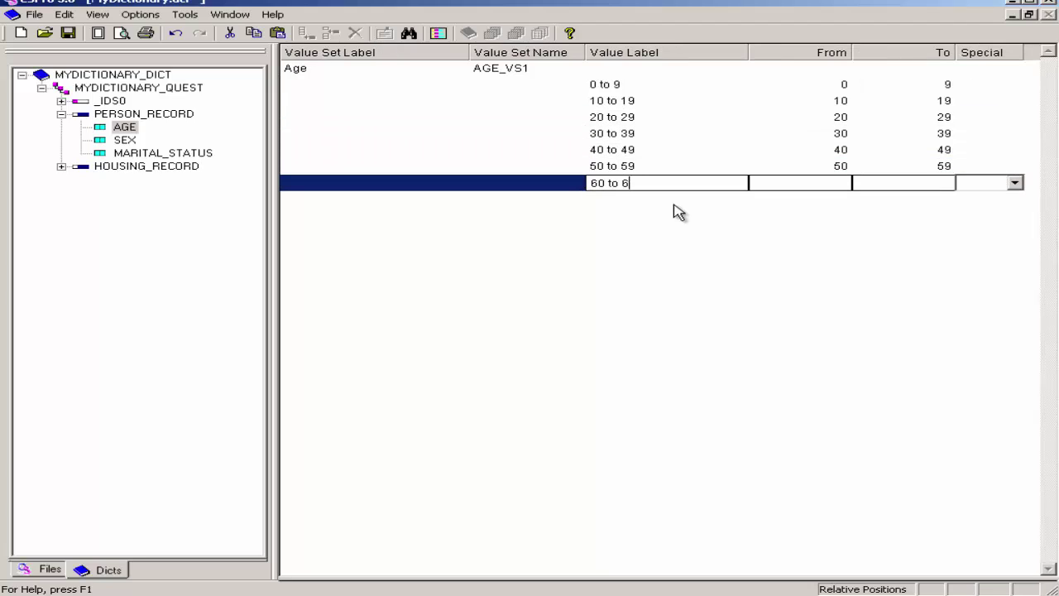
type("9\t60")
key("Tab")
type("69")
key("Tab")
key("Tab")
Add values labelled 70 to 79, 80 to 89 and 90 to 99 with matching ranges, and finish the Age value set.
type("70 to 79\t70\t79")
key("Tab")
key("Tab")
type("80 to 89\t80\t89")
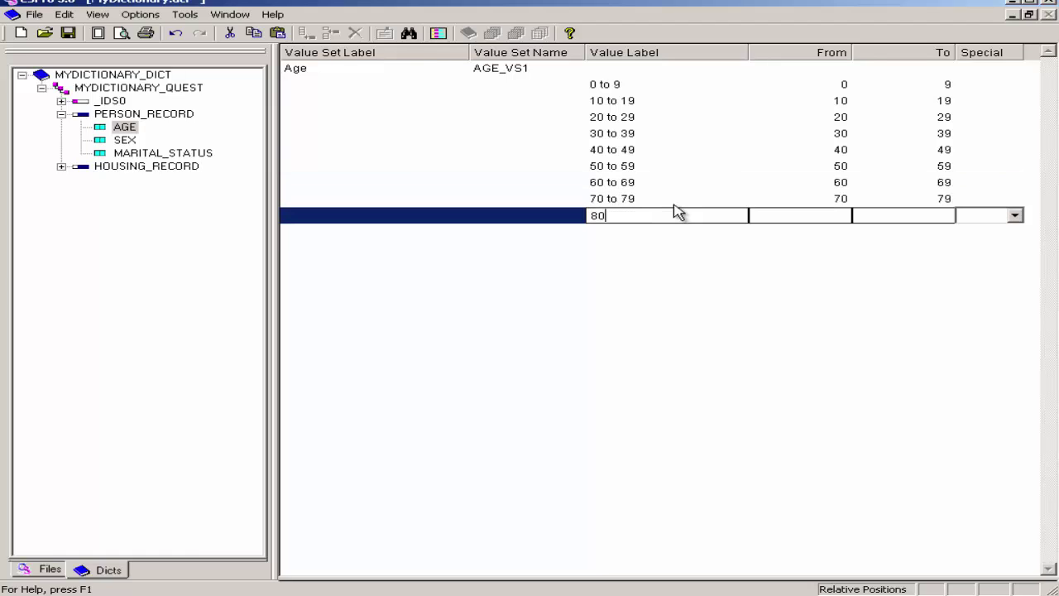
key("Tab")
key("Tab")
type("90 to 99\t90\t99")
key("Tab")
key("Tab")
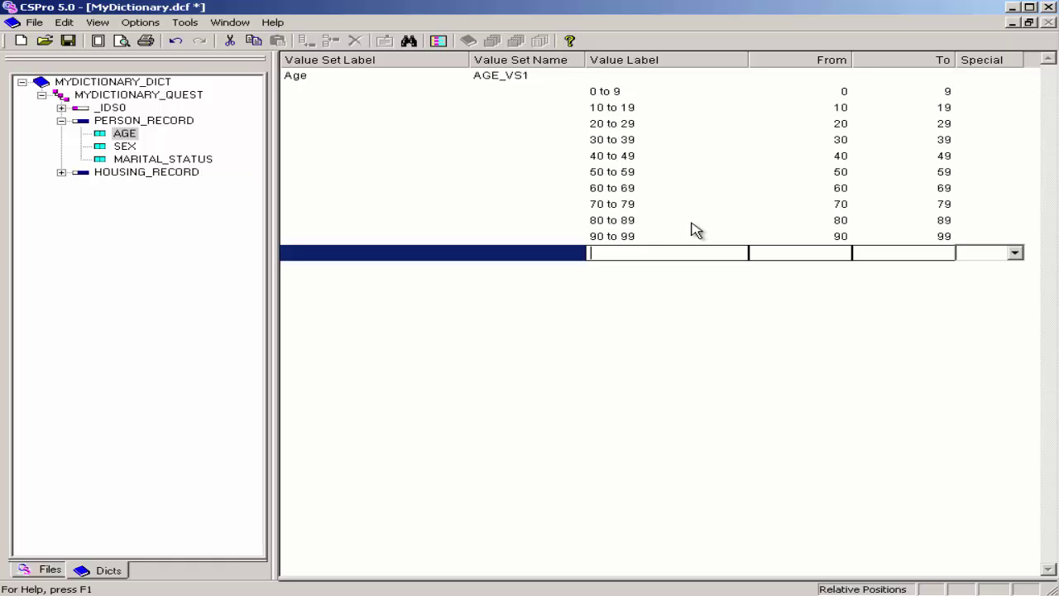
left_click(1008, 527)
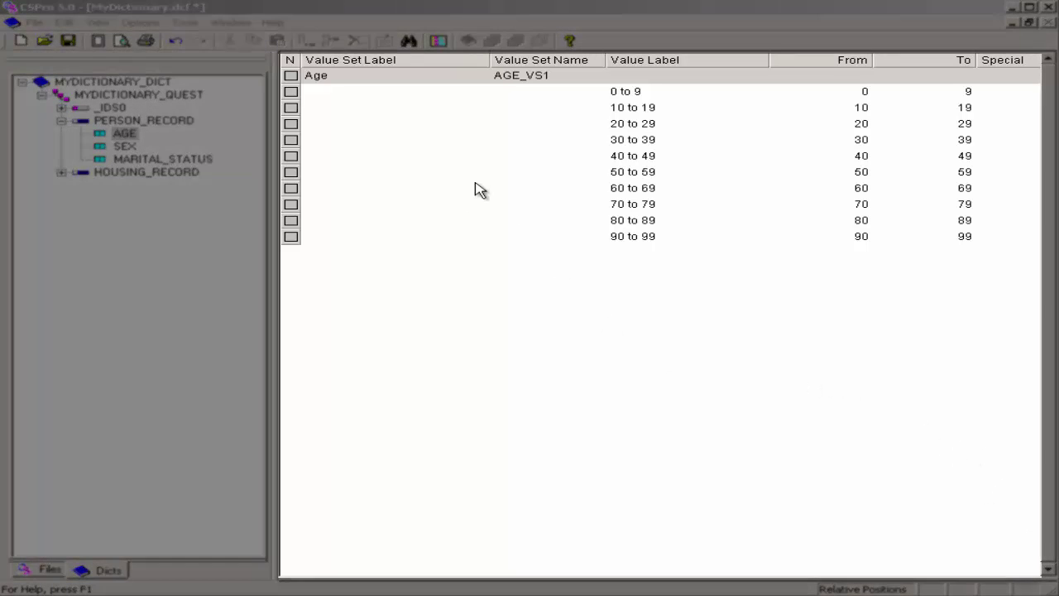
Start generating a second value set for Age, labelled Age (5 year) and named AGE_5YR.
left_click(480, 174)
right_click(481, 179)
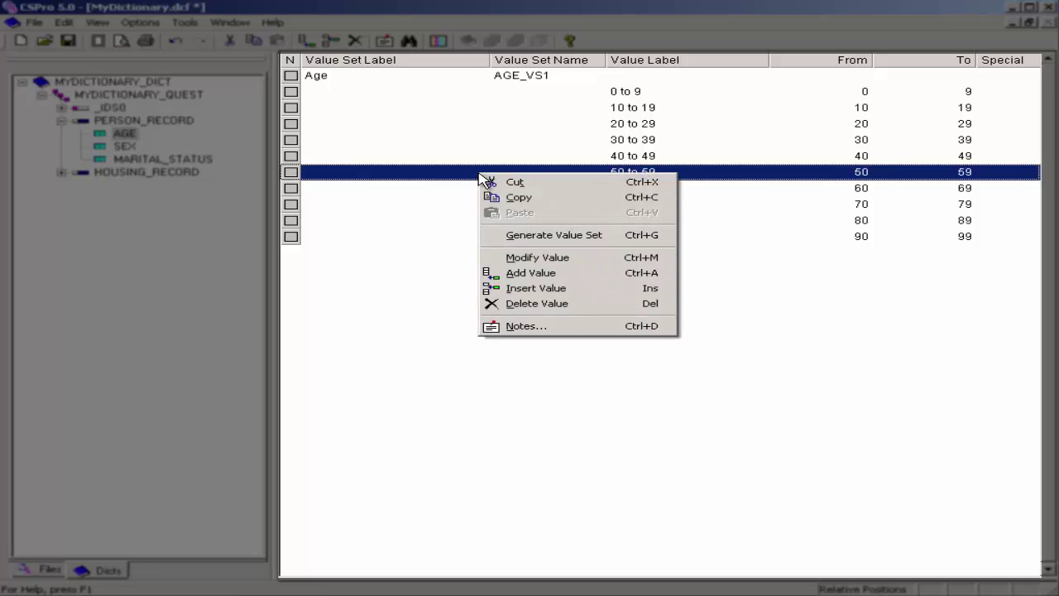
left_click(536, 237)
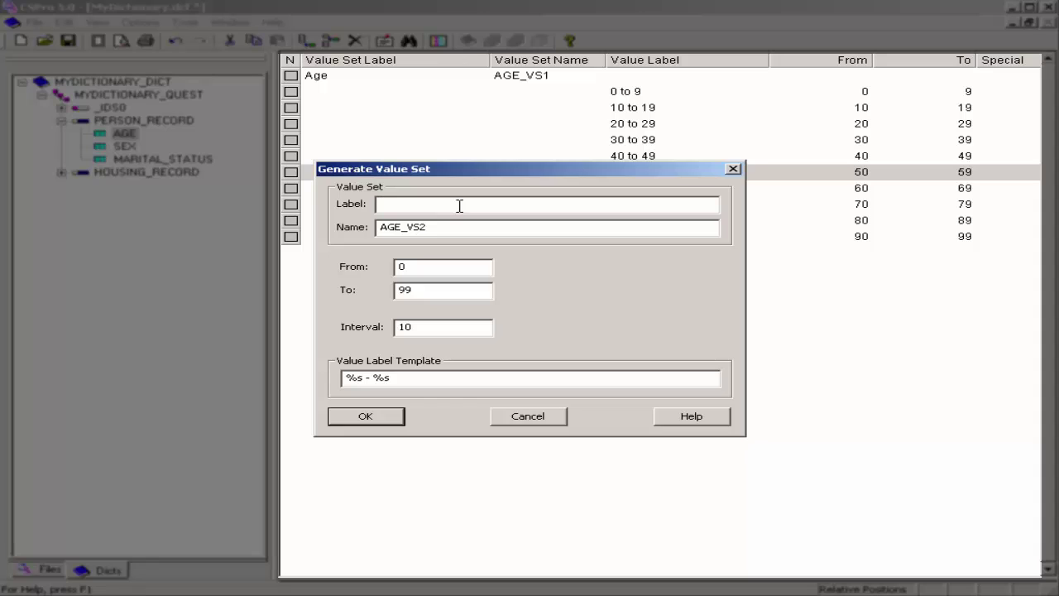
type("Age (5 year)")
left_click(442, 227)
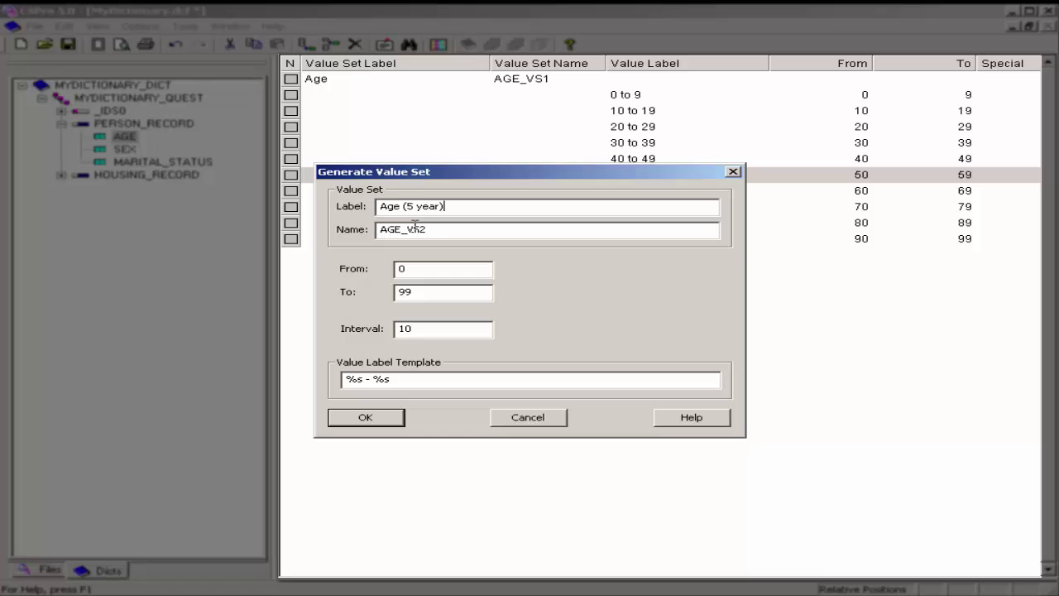
left_click_drag(407, 229, 434, 229)
type("5YR")
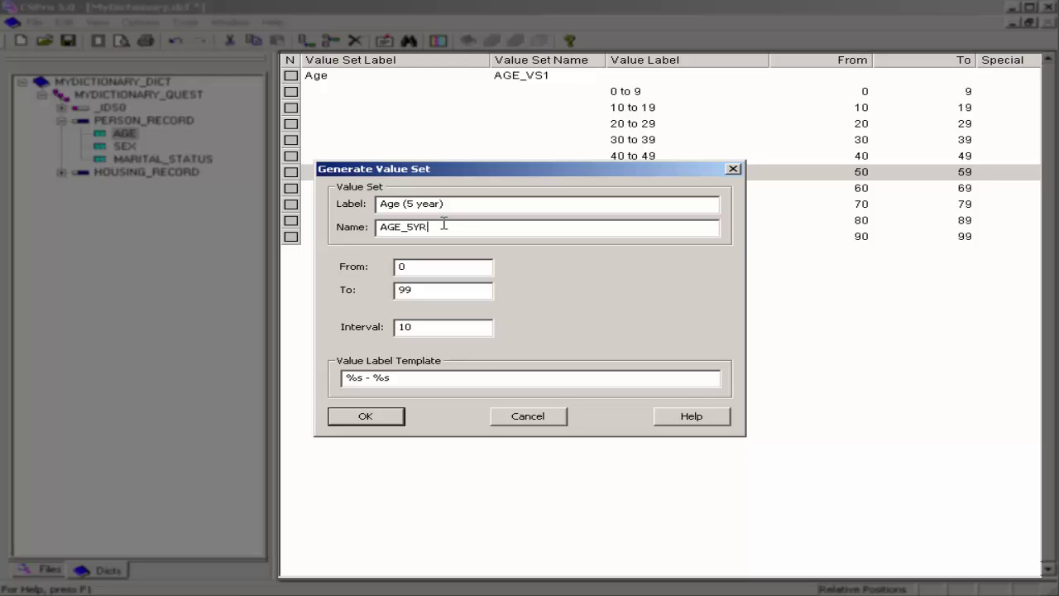
Set the interval to 5 and generate the Age (5 year) value set from 0 to 99.
left_click(419, 266)
left_click(444, 328)
left_click_drag(443, 328, 393, 327)
type("5")
left_click(368, 422)
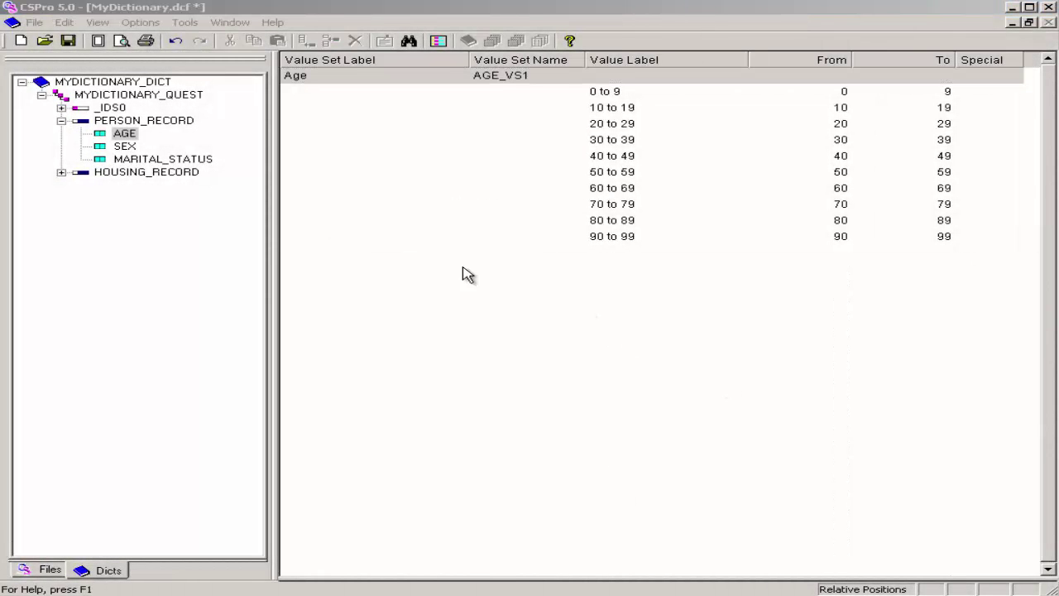
Add a value set to the person record's Sex item, keeping the default label and name.
right_click(119, 147)
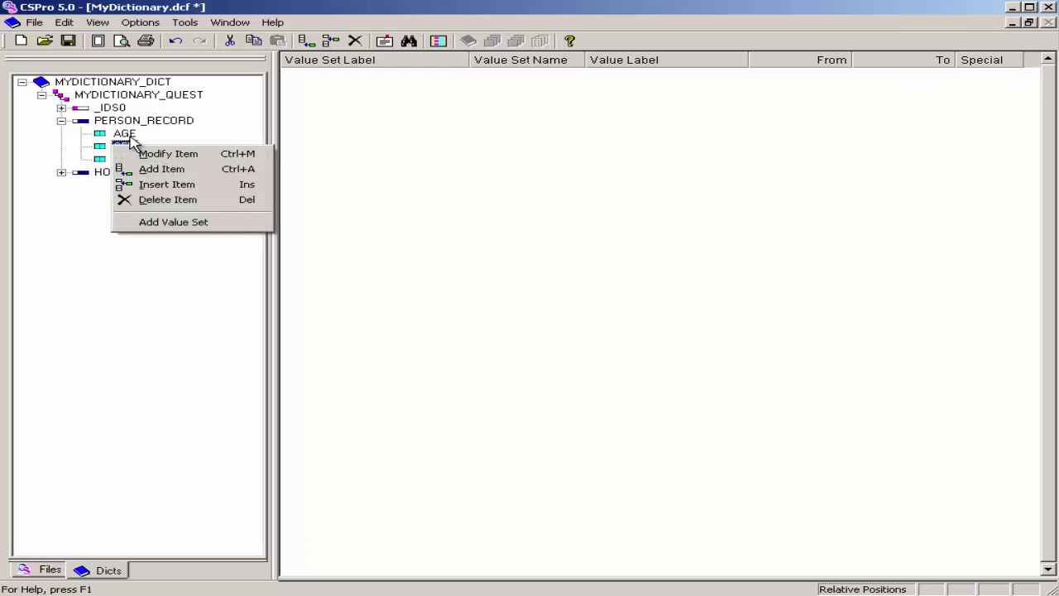
left_click(174, 222)
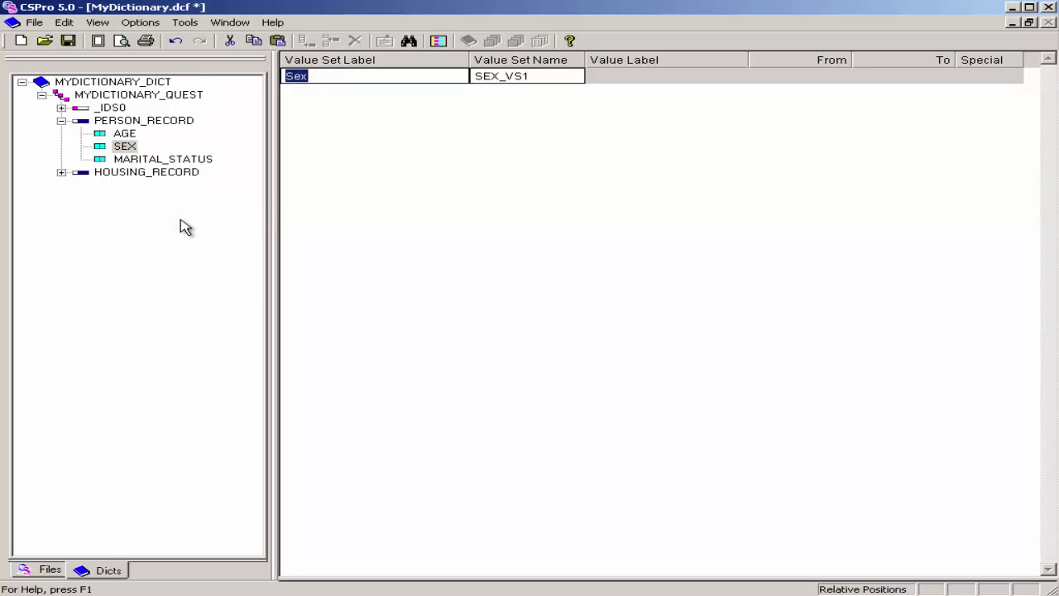
key("Tab")
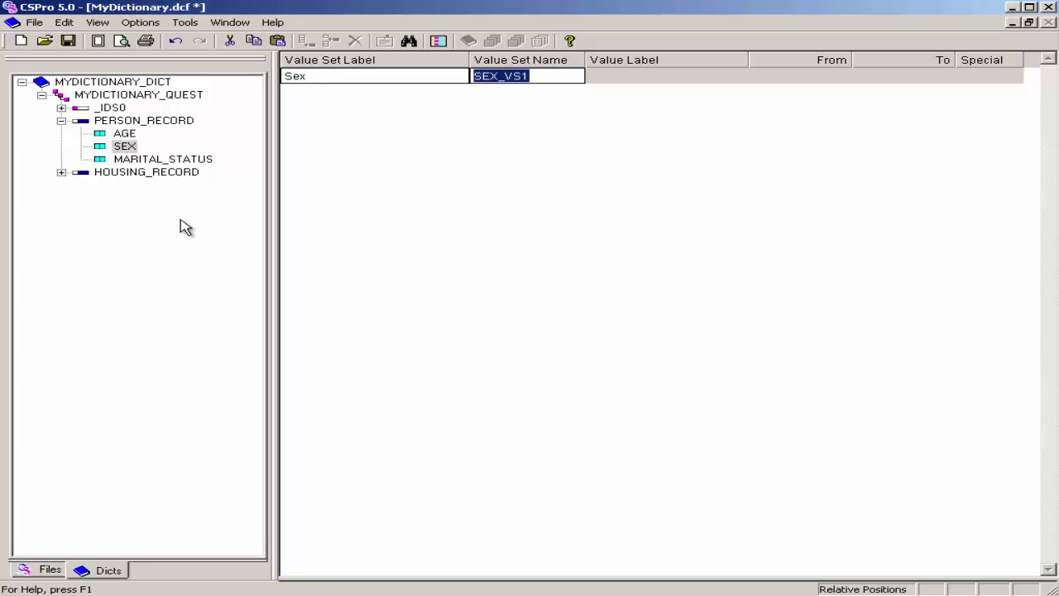
key("Return")
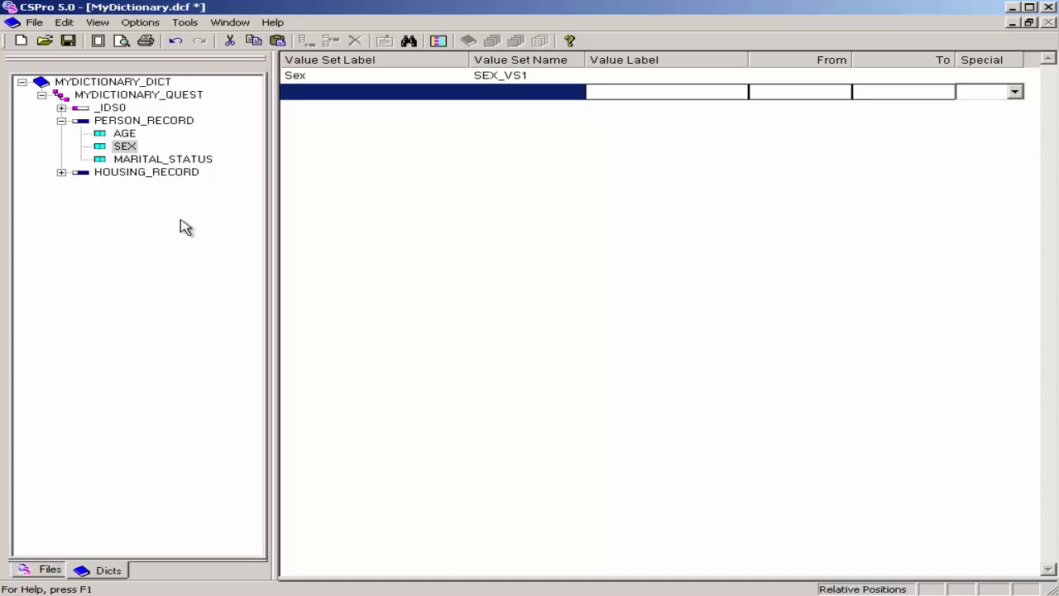
Add a value labelled Male with code 1 to the Sex value set.
type("Male")
key("Tab")
type("1")
key("Tab")
key("Tab")
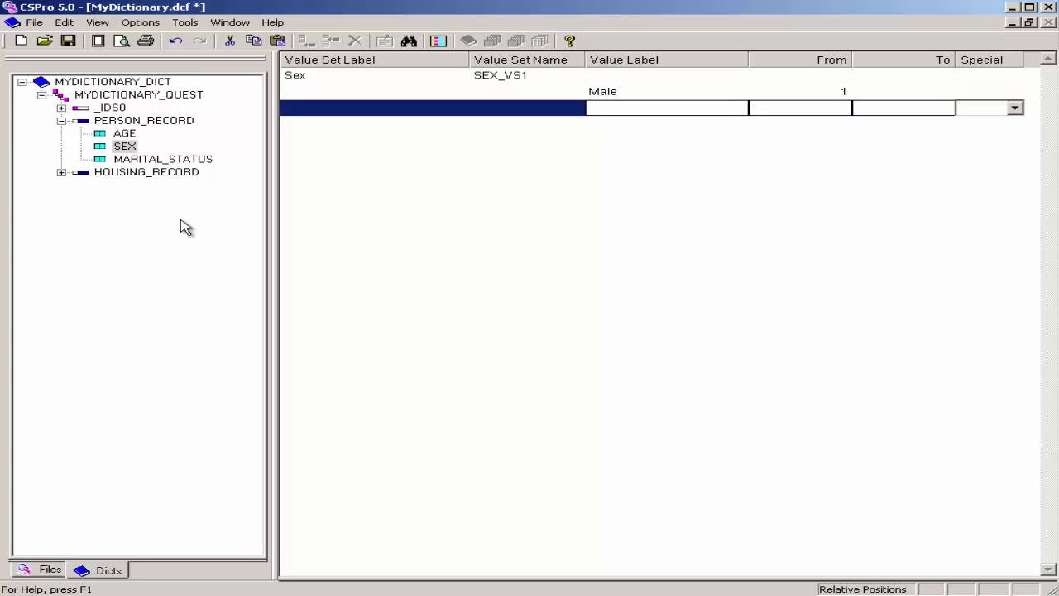
Add a value labelled Female with code 2 and finish the Sex value set.
type("Female")
key("Tab")
type("2")
key("Tab")
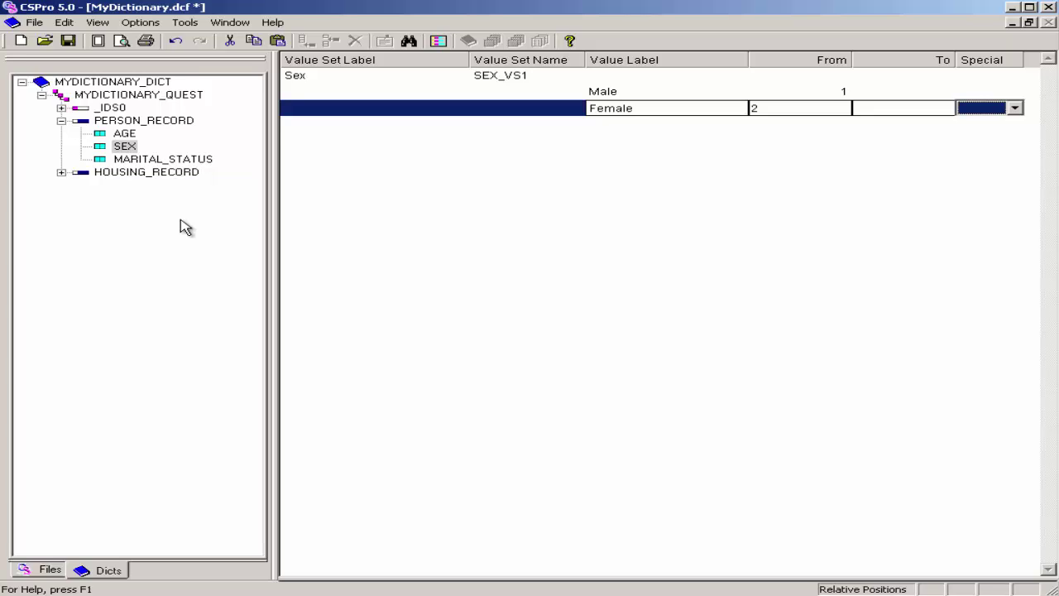
key("Tab")
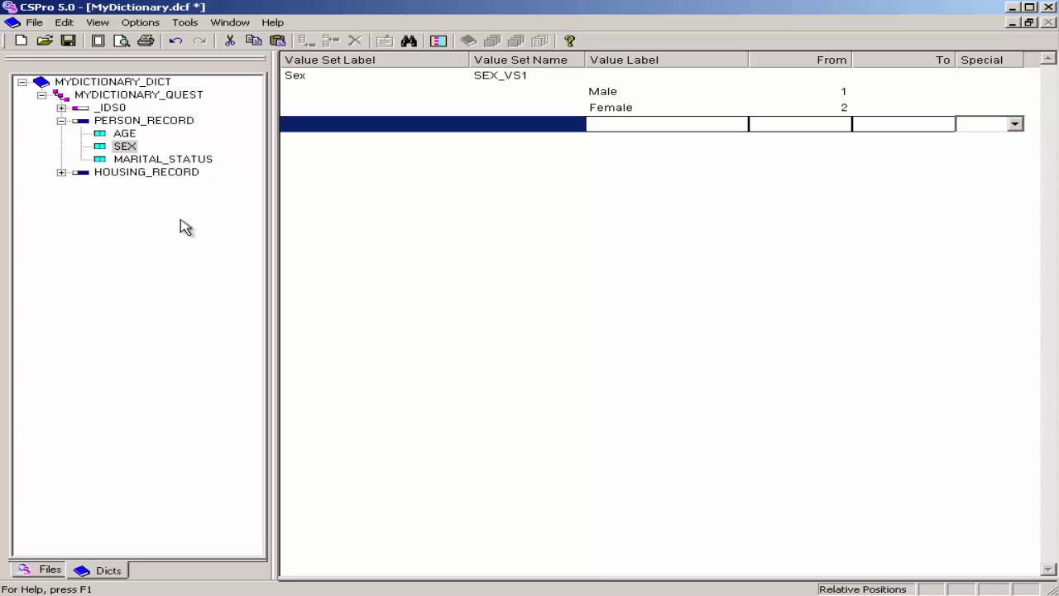
key("Escape")
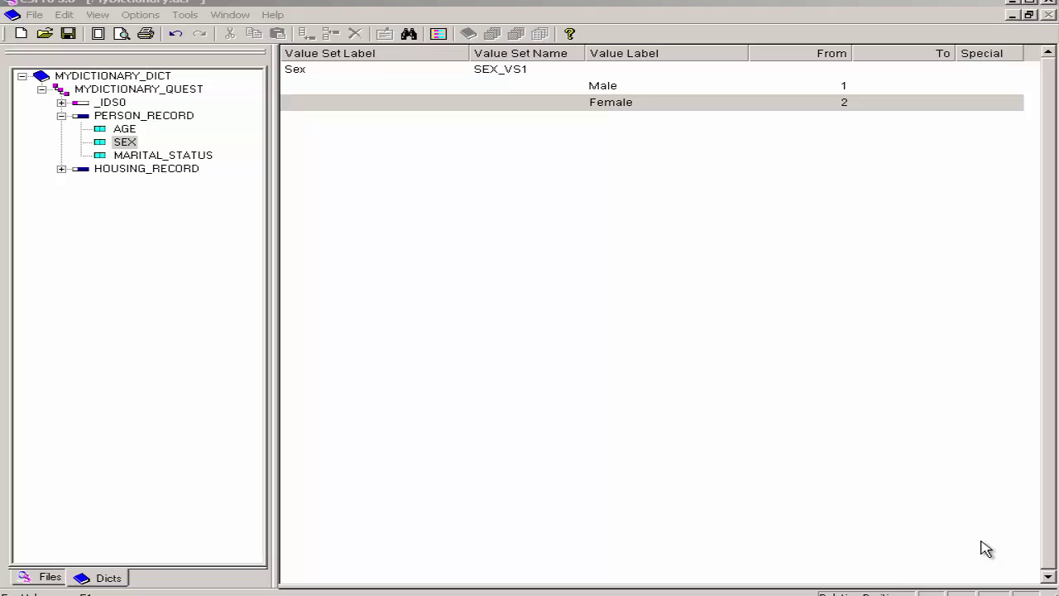
Add a value set to the person record's Marital Status item, keeping the default label and name.
right_click(152, 159)
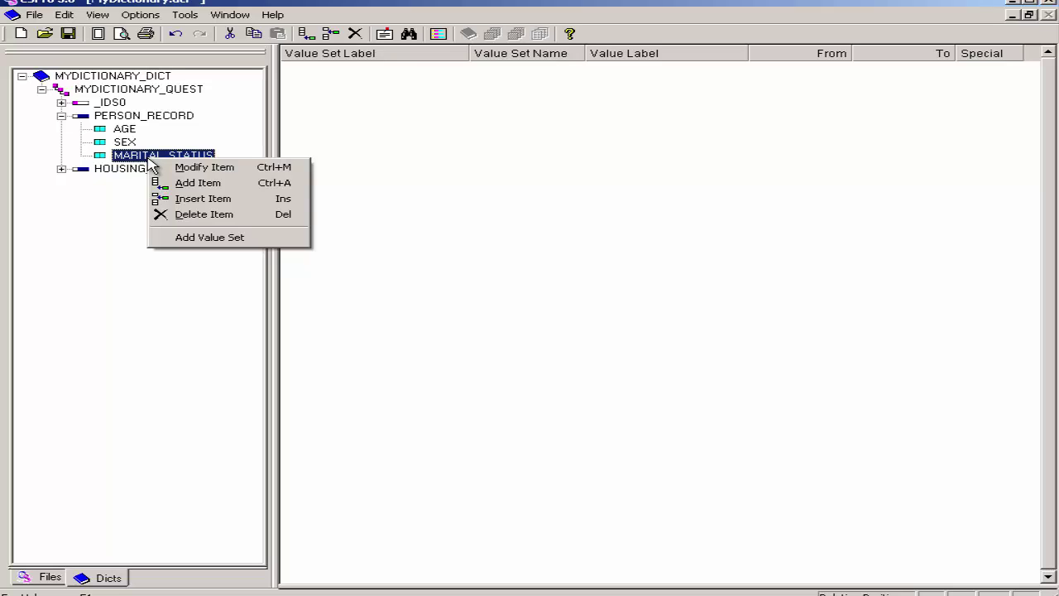
left_click(206, 238)
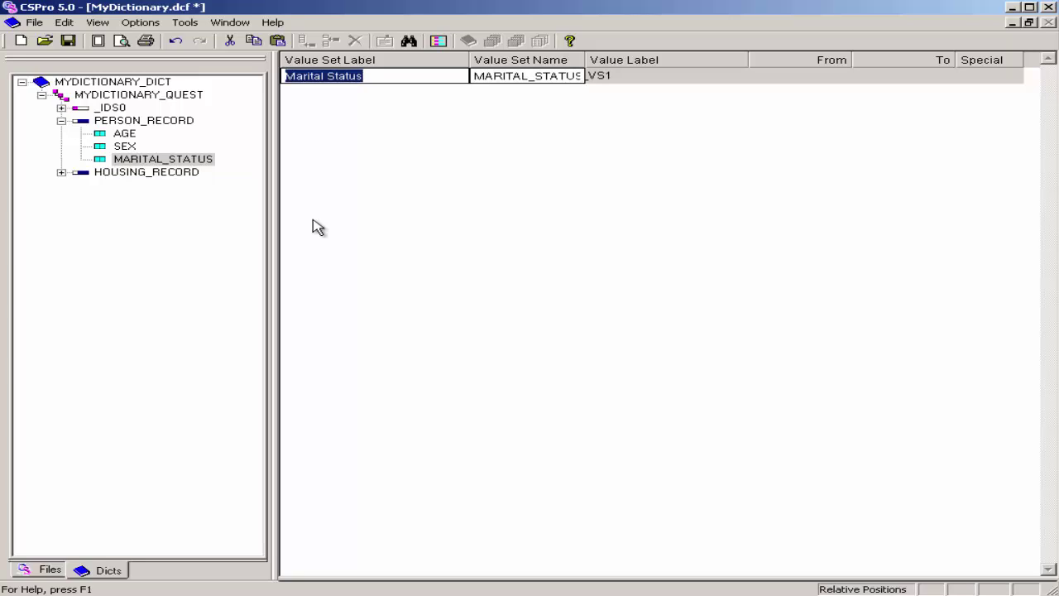
key("Tab")
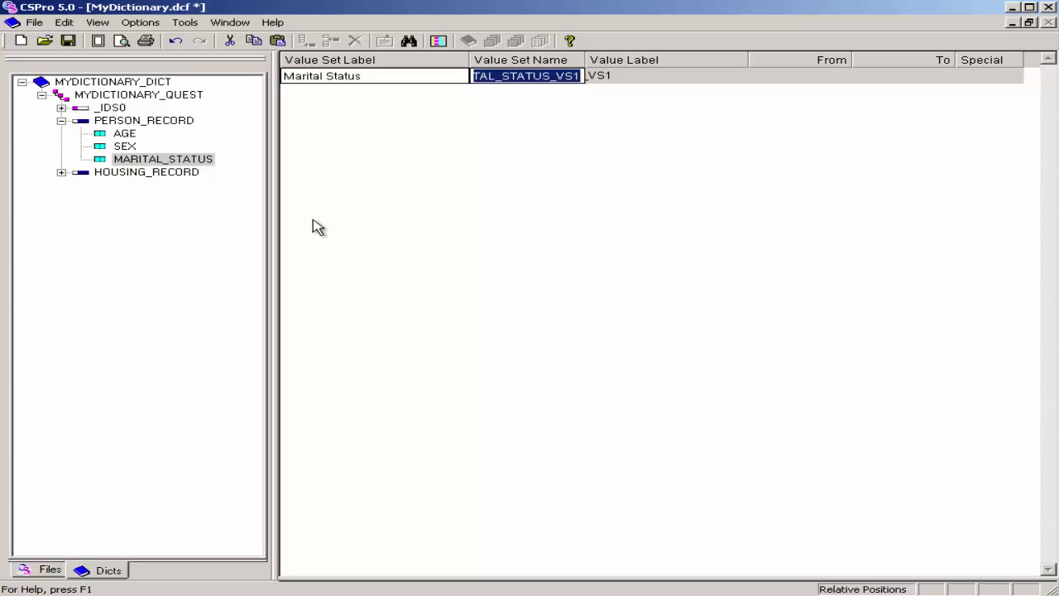
key("Tab")
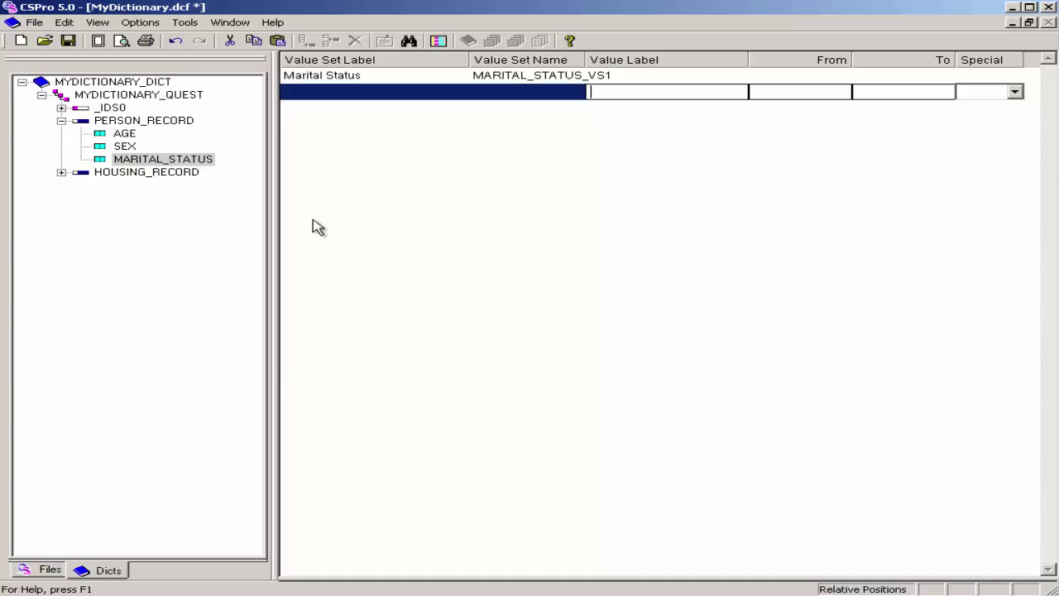
Add a value labelled Married with code 1 to the Marital Status value set.
type("Married")
key("Tab")
type("1")
key("Tab")
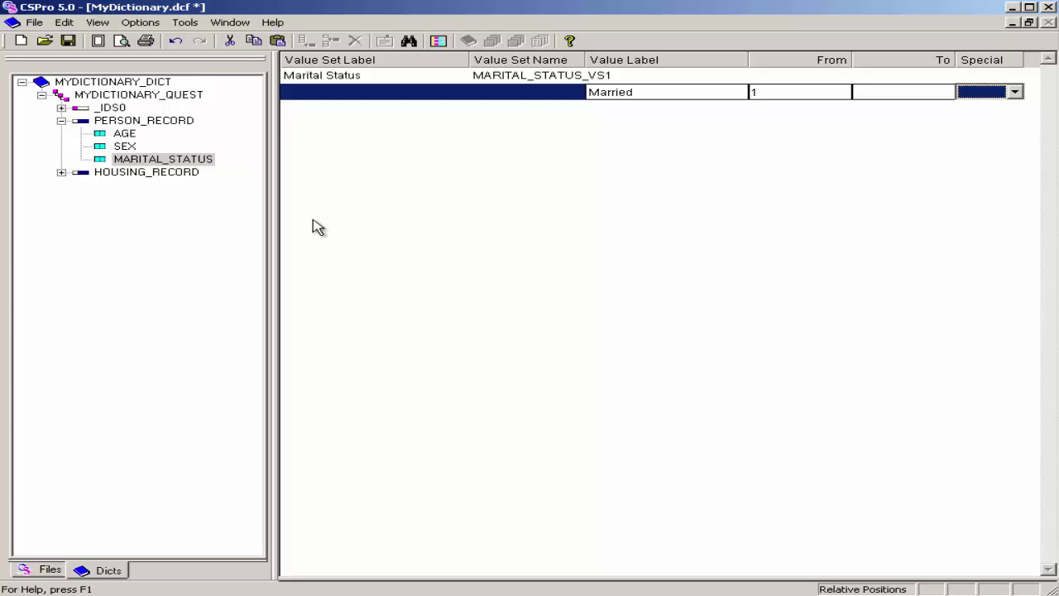
key("Tab")
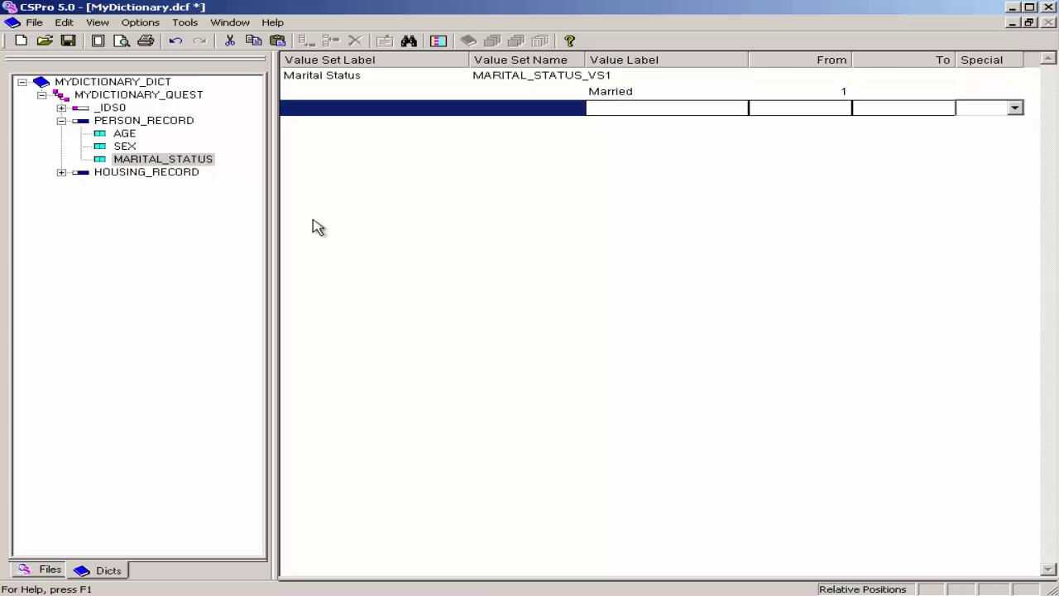
Add a value labelled Not Married with code 2 and finish the Marital Status value set.
type("Not ")
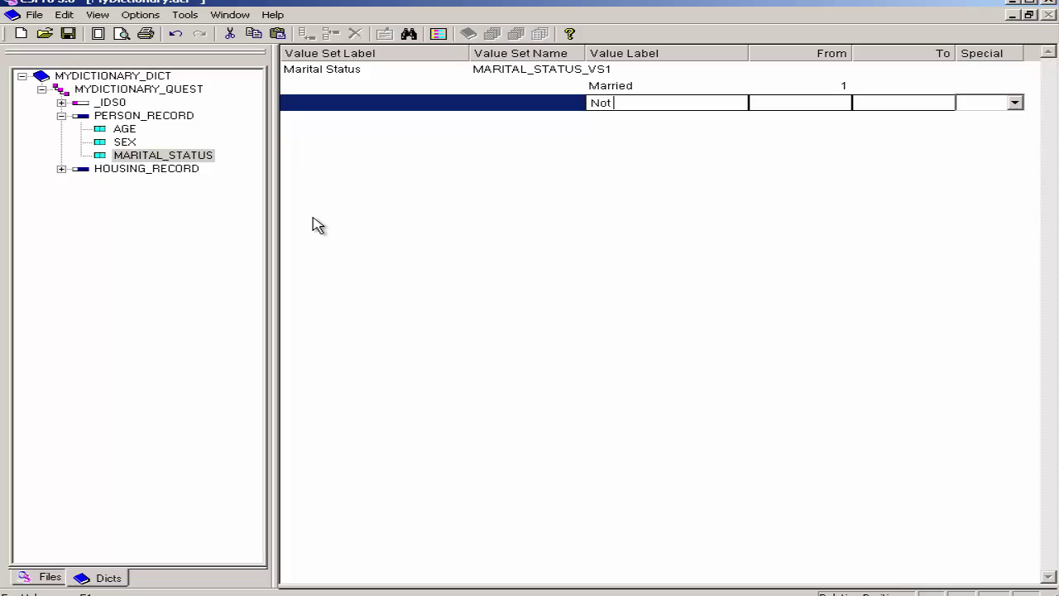
type("Married")
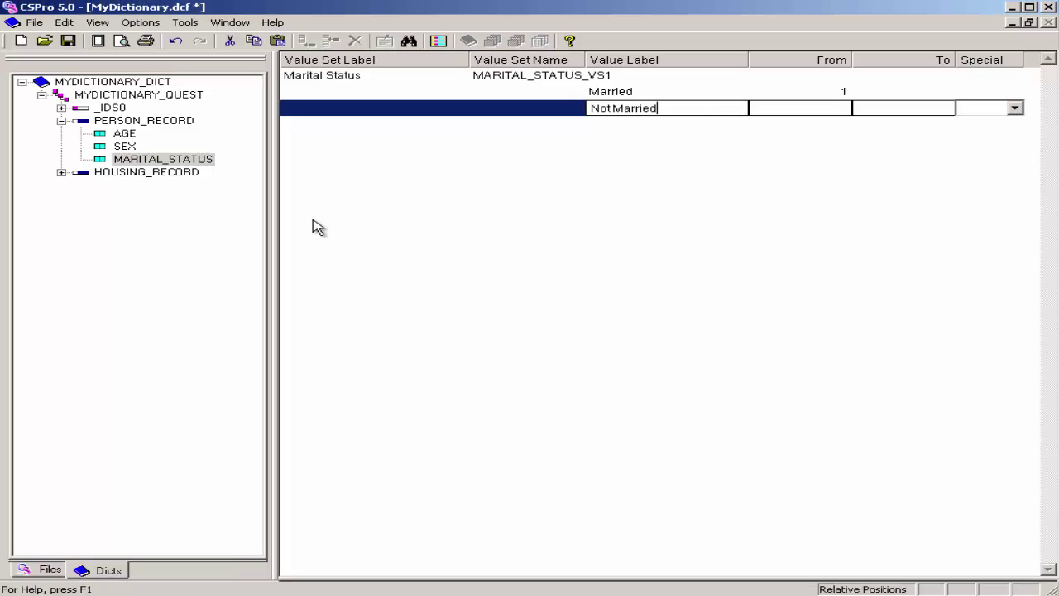
key("Tab")
type("2")
key("Tab")
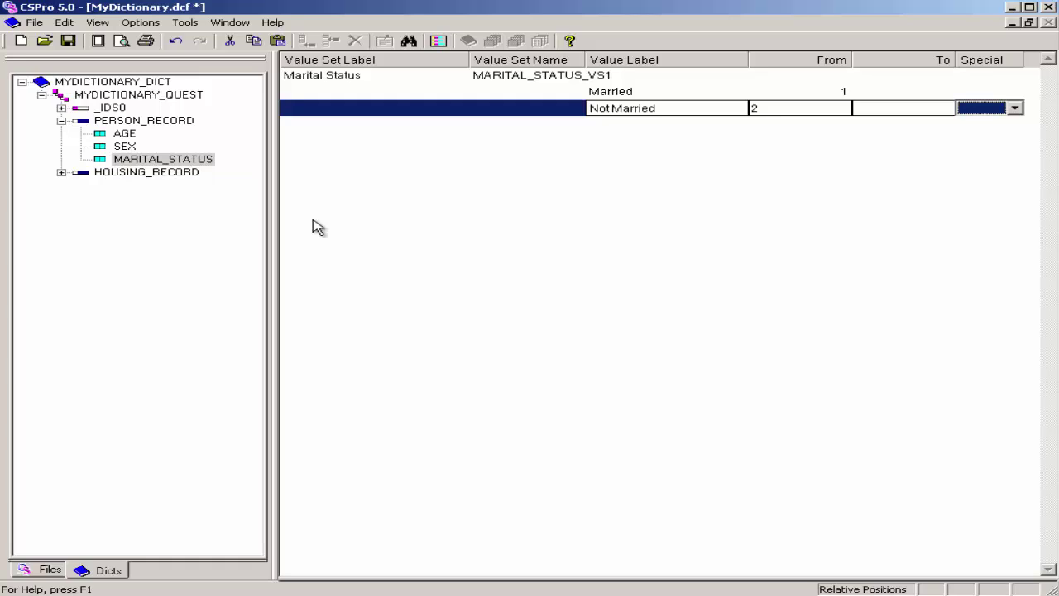
key("Return")
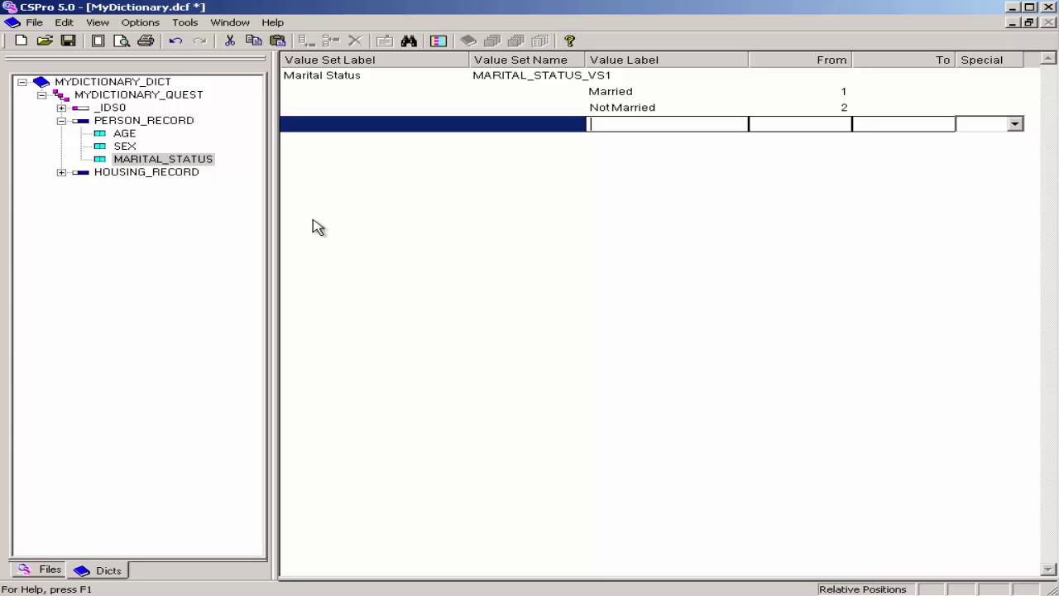
key("Escape")
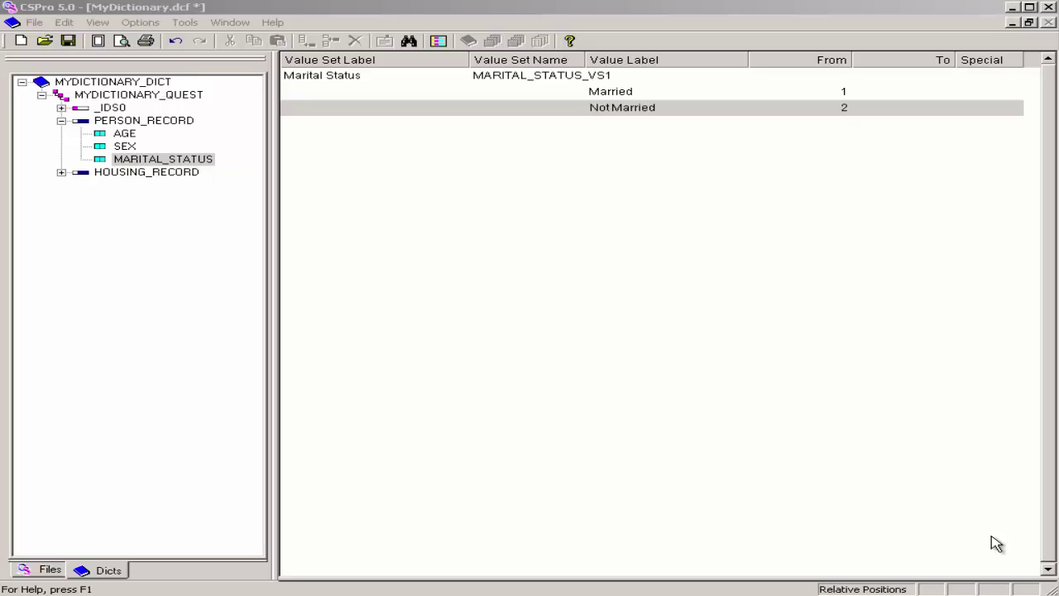
Add a value set to the housing record's Type Household item, keeping the default label and name.
left_click(61, 172)
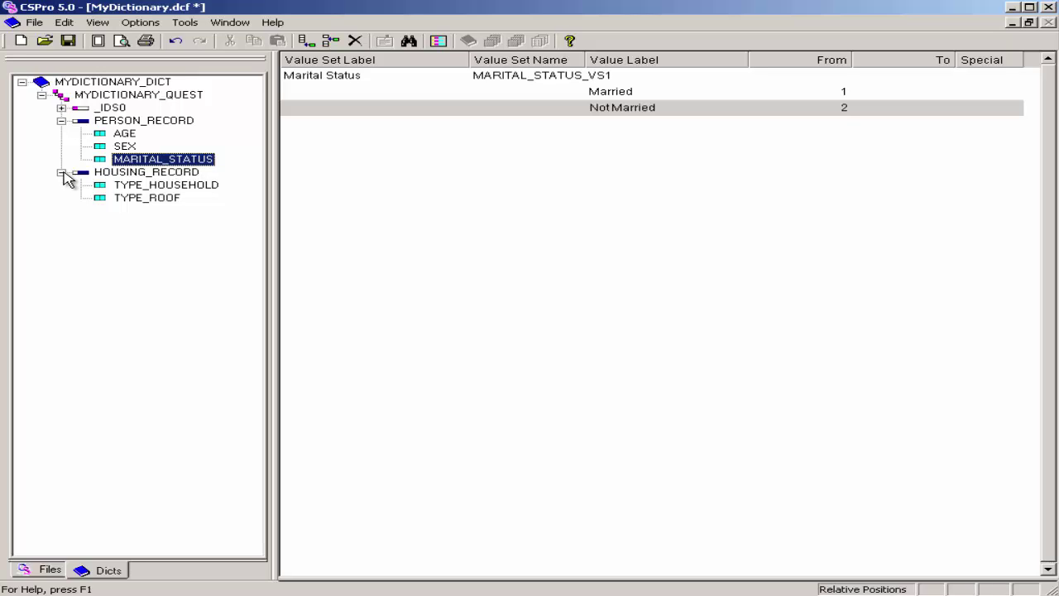
right_click(149, 187)
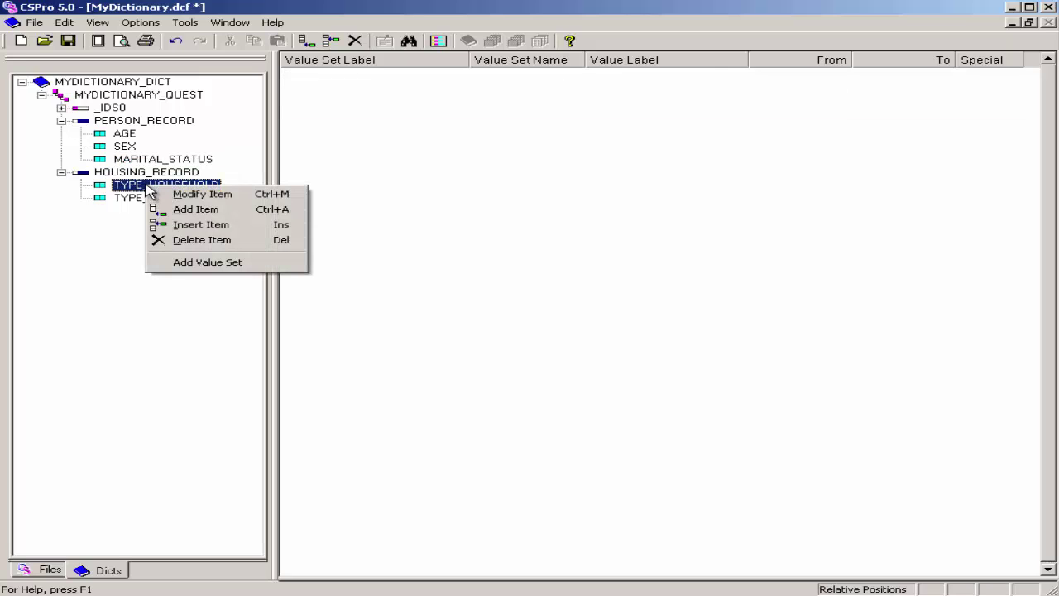
left_click(208, 263)
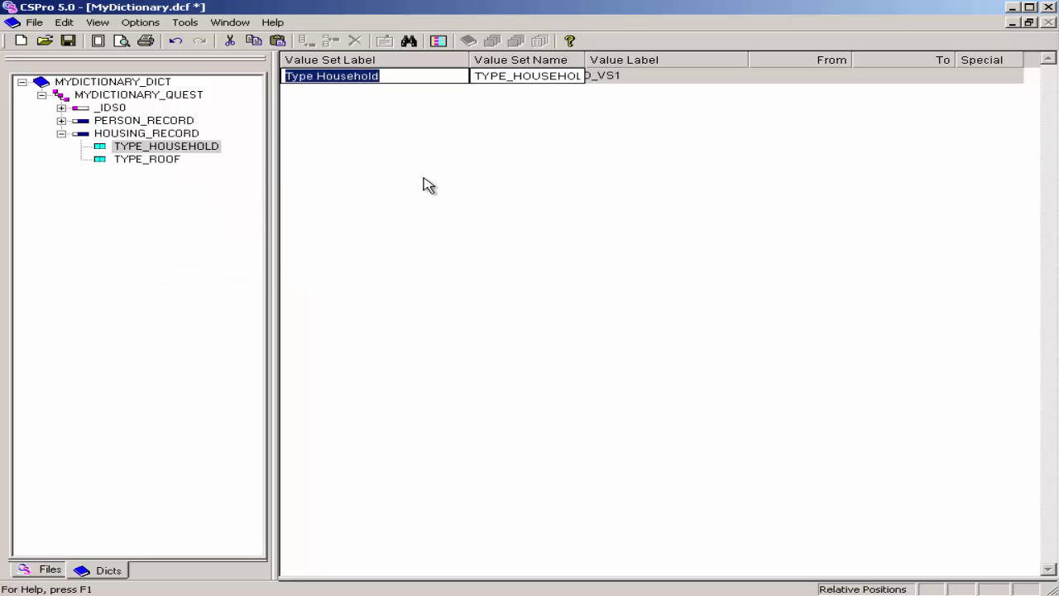
key("Tab")
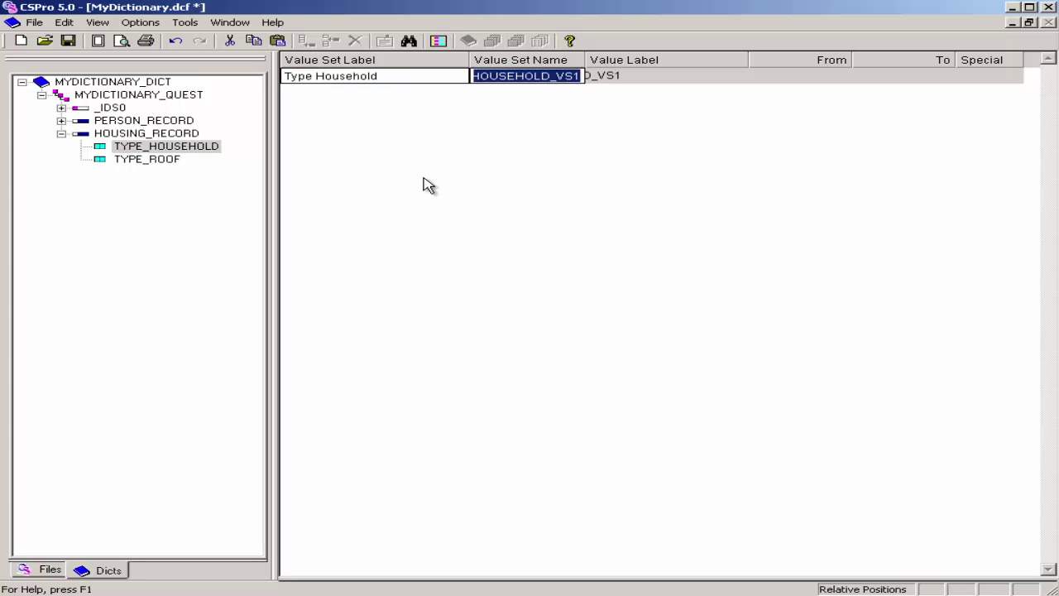
key("Tab")
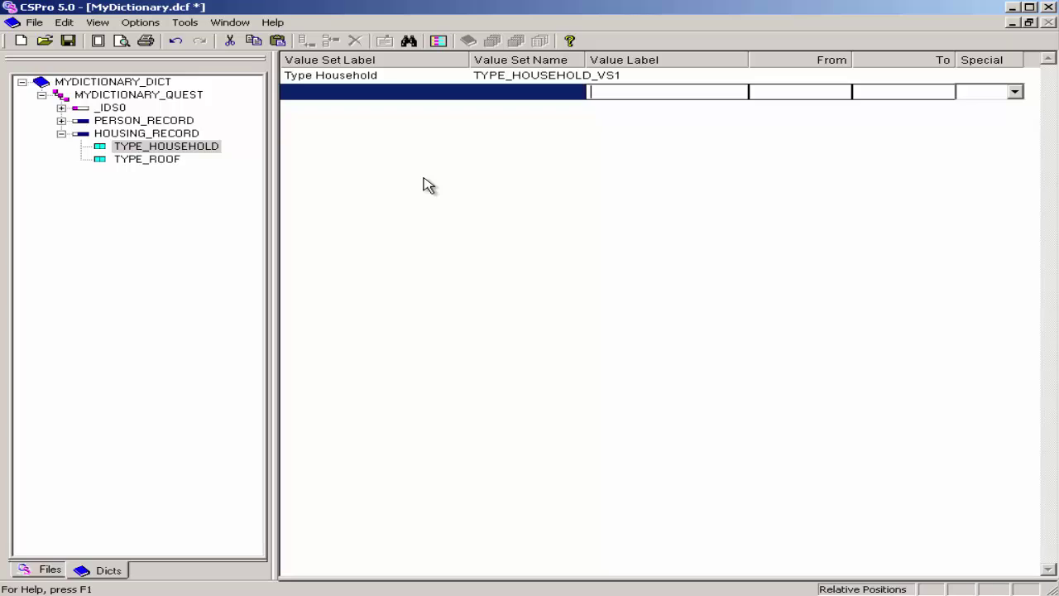
Add a value labelled Single Family with code 1 to the Type Household value set.
type("Single Family")
key("Tab")
type("1")
key("Tab")
key("Return")
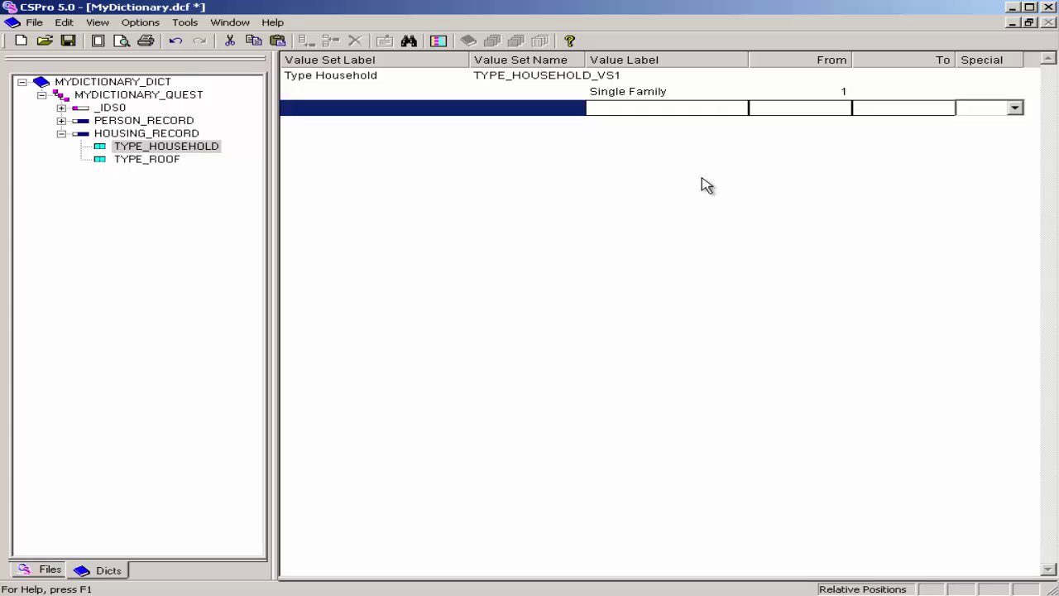
Add a value labelled Multi Family with code 2 to the Type Household value set.
type("Mul")
type("ti Fa")
type("mily")
type("2")
key("Tab")
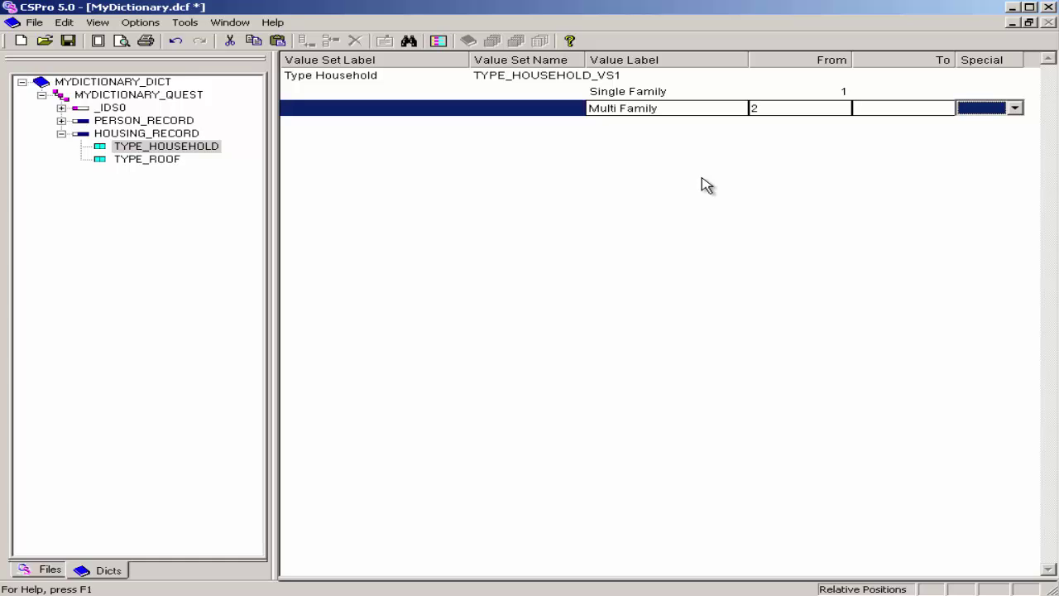
key("Tab")
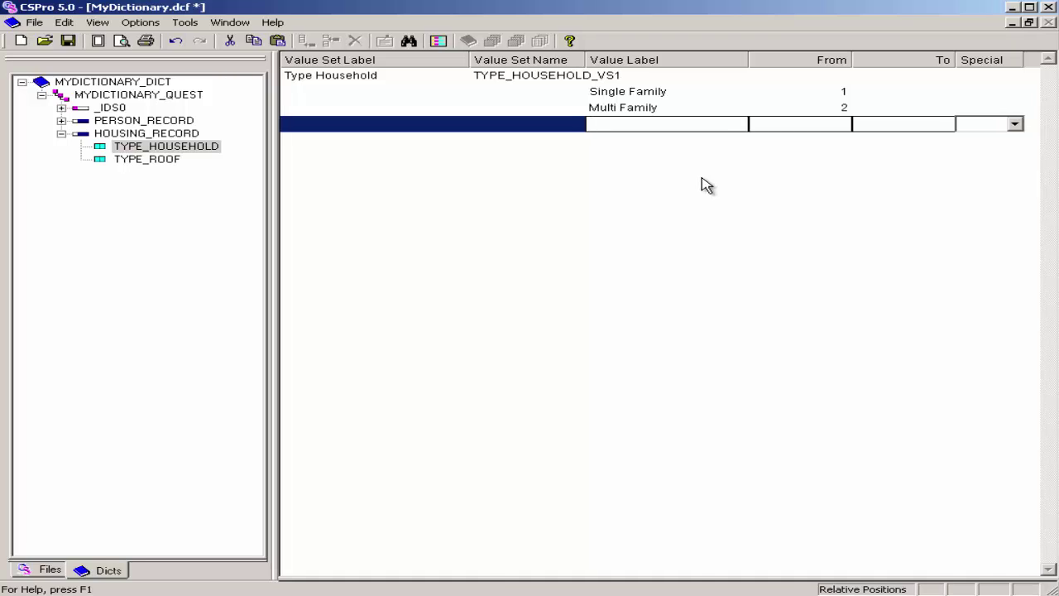
Add a value labelled Homeless with code 3 and finish the Type Household value set.
type("Homeless")
key("Tab")
type("3")
key("Tab")
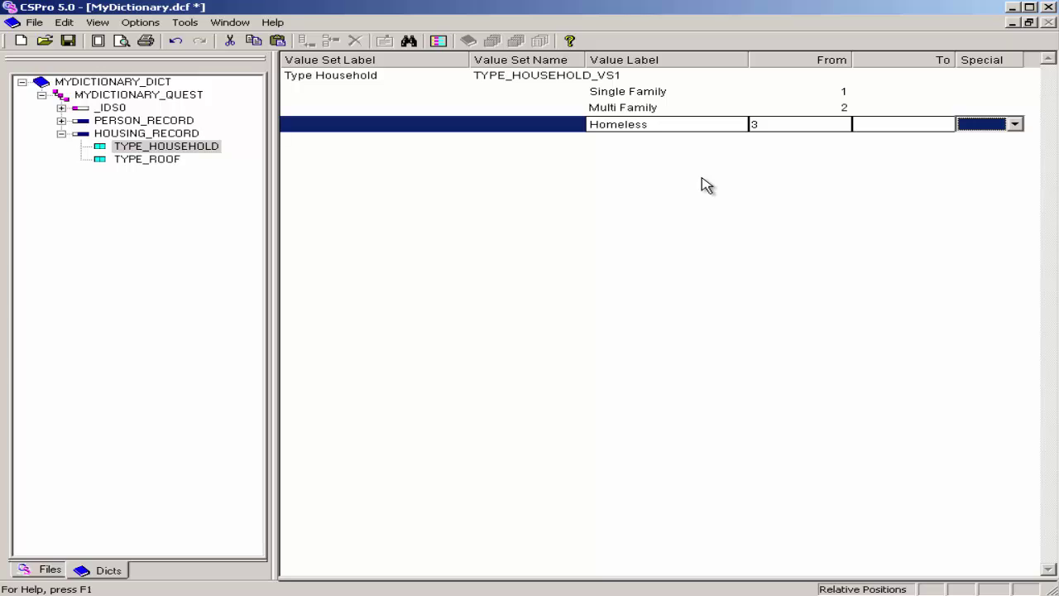
key("Tab")
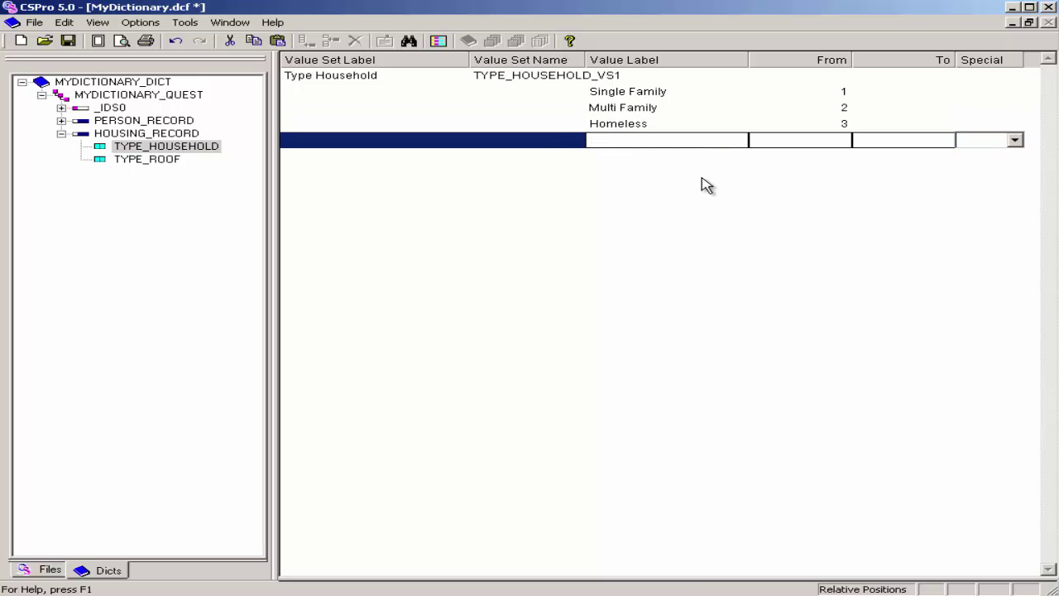
key("Escape")
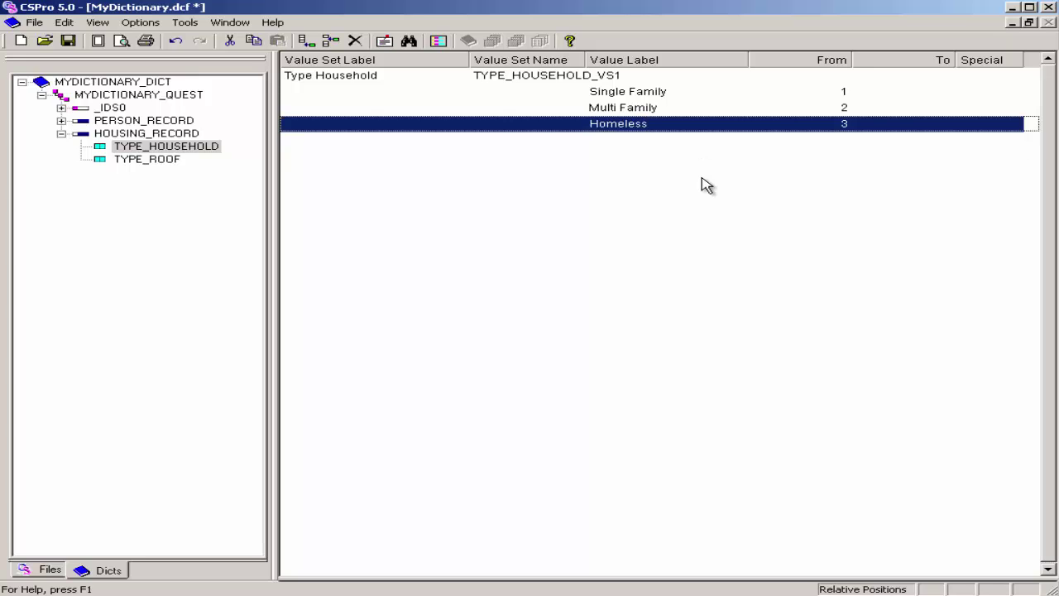
key("Escape")
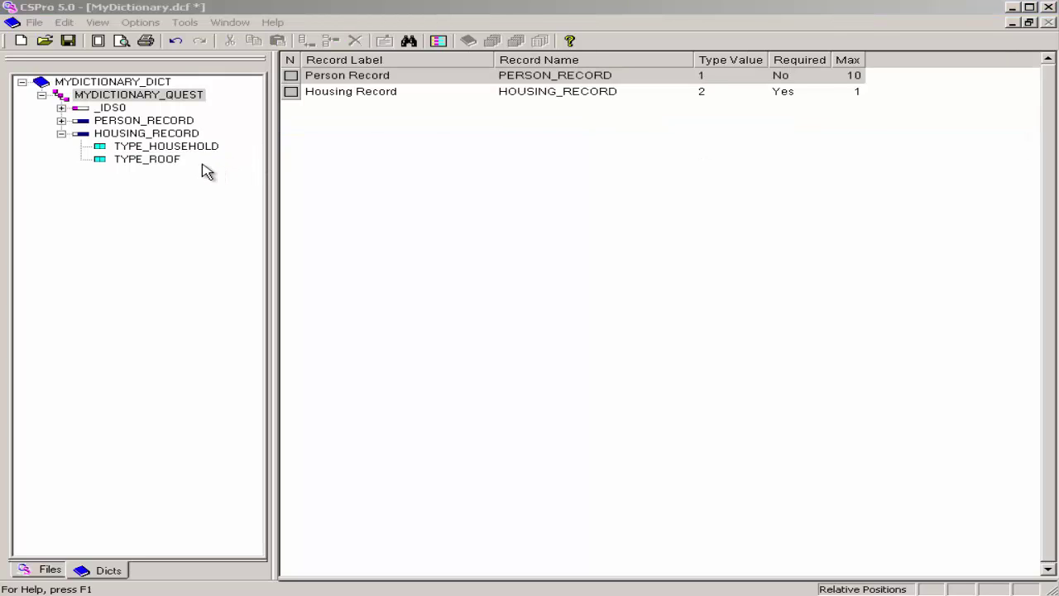
Add a value set to the housing record's Type Roof item, keeping the default label and name.
right_click(143, 163)
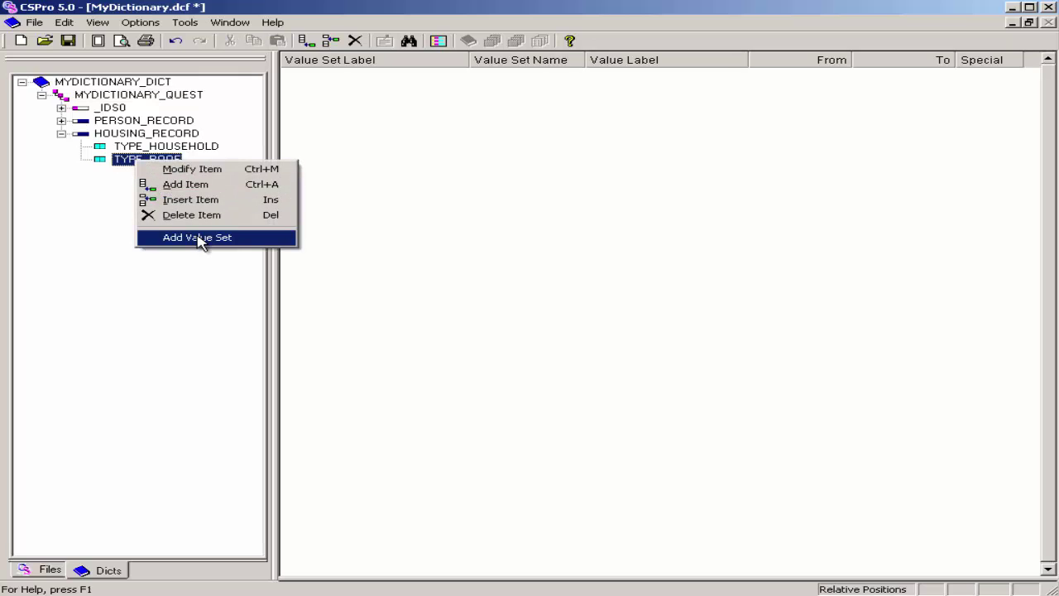
left_click(198, 235)
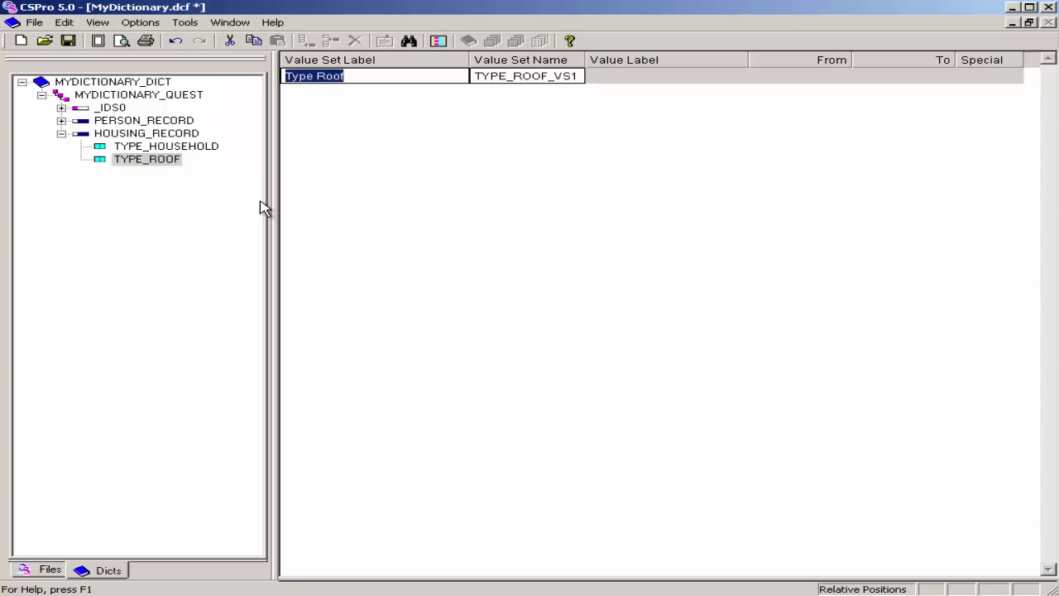
key("Tab")
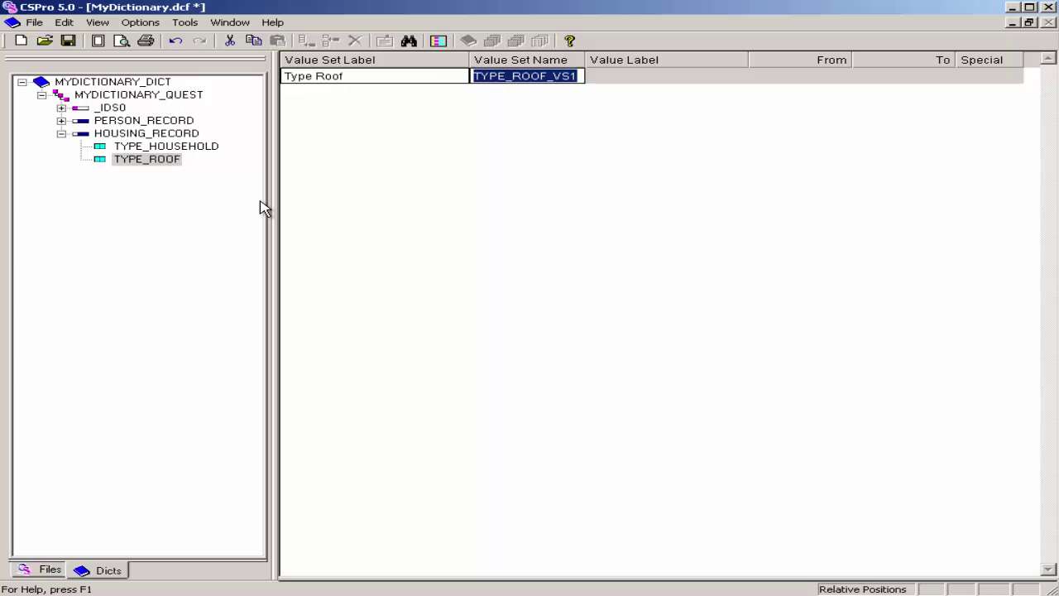
key("Tab")
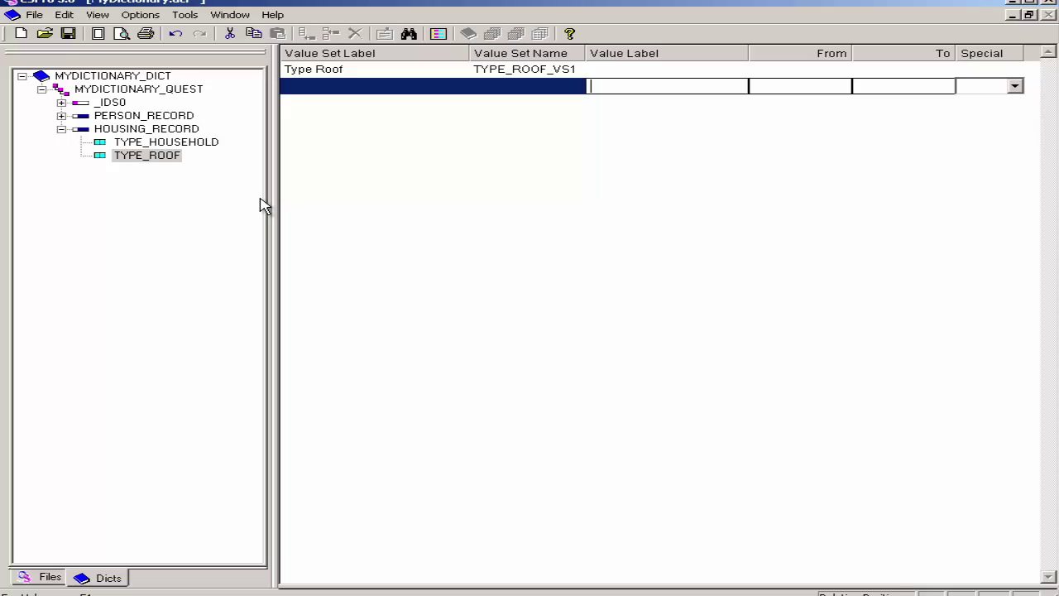
Add a value labelled Wood with code 1 to the Type Roof value set.
type("Wood")
key("Tab")
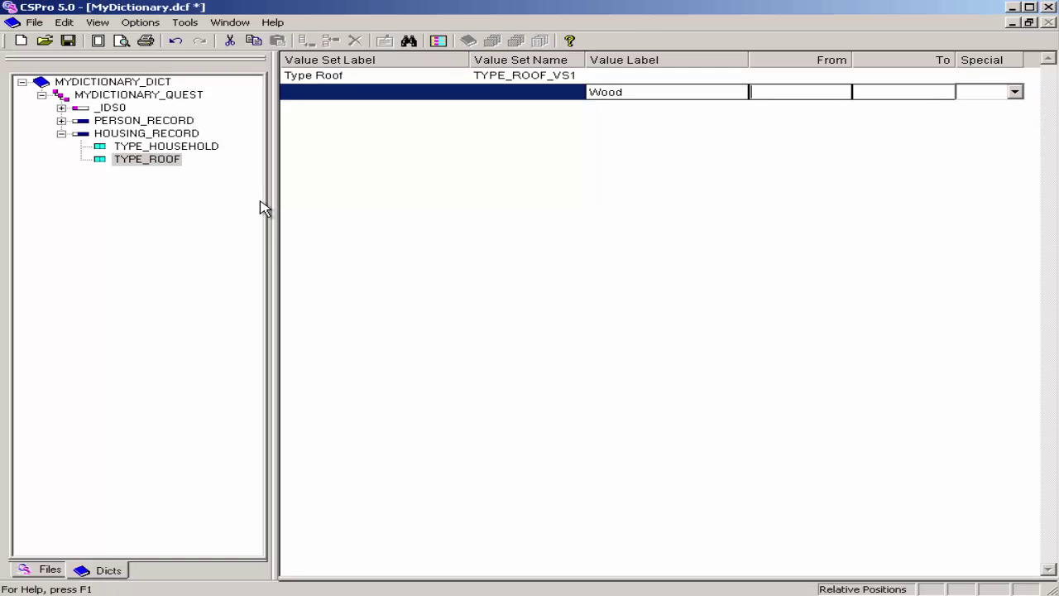
type("1")
key("Tab")
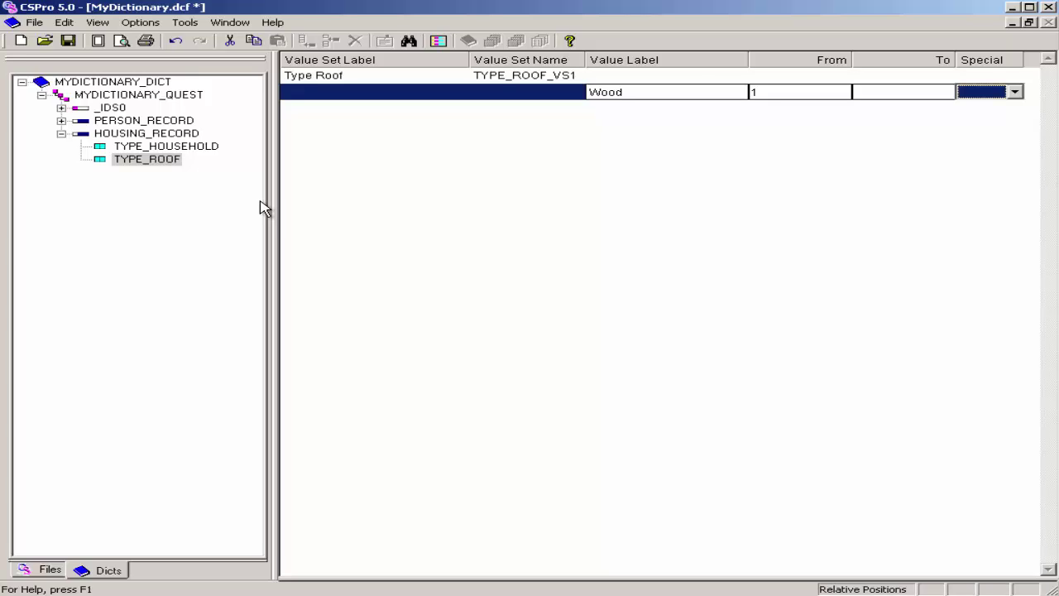
key("Tab")
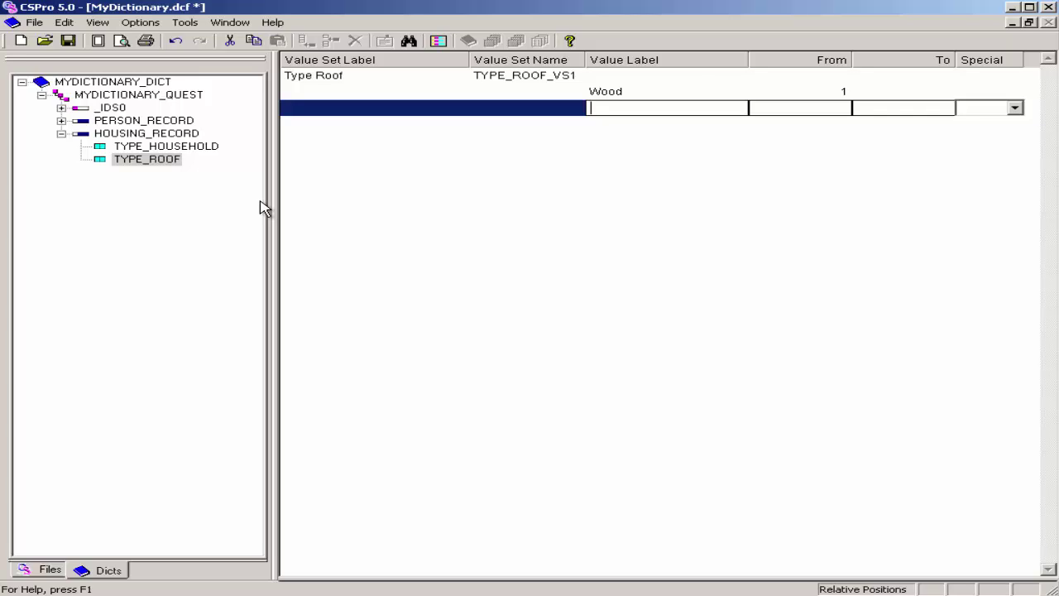
Add a value labelled Metal with code 2 to the Type Roof value set.
type("Metal")
key("Return")
type("2")
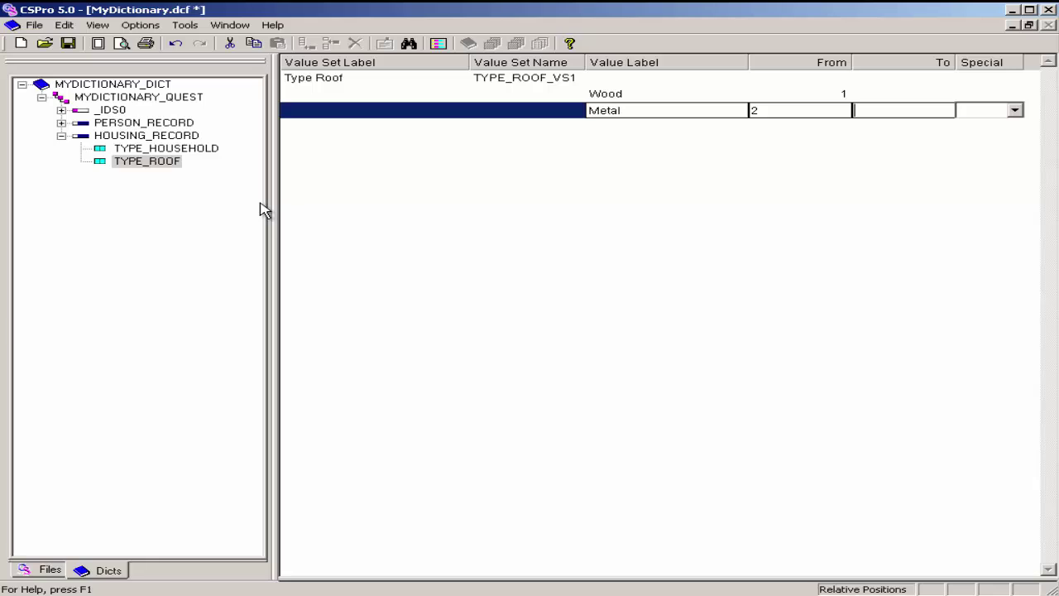
key("Tab")
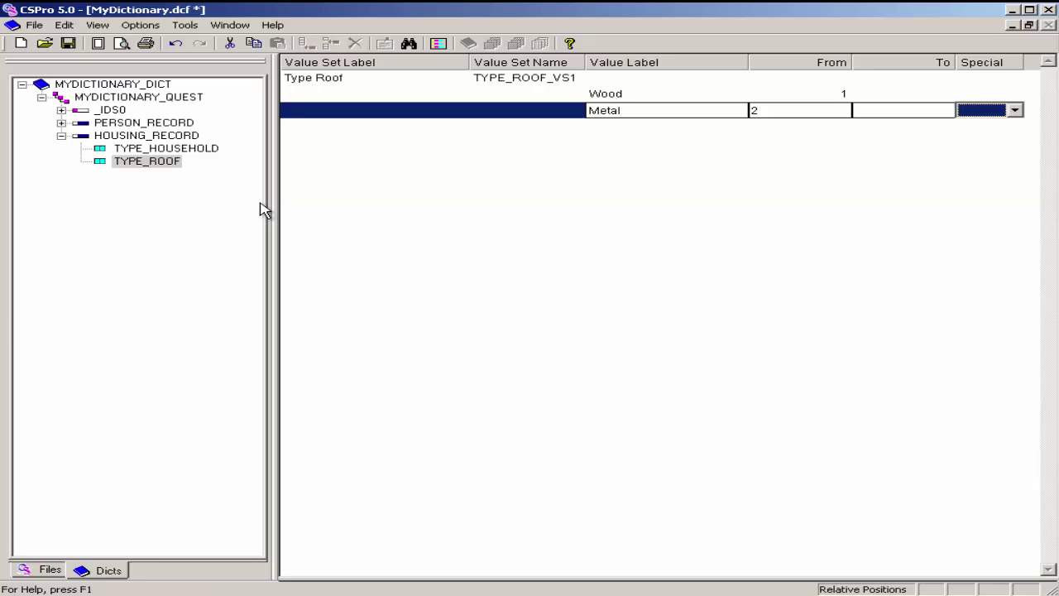
key("Tab")
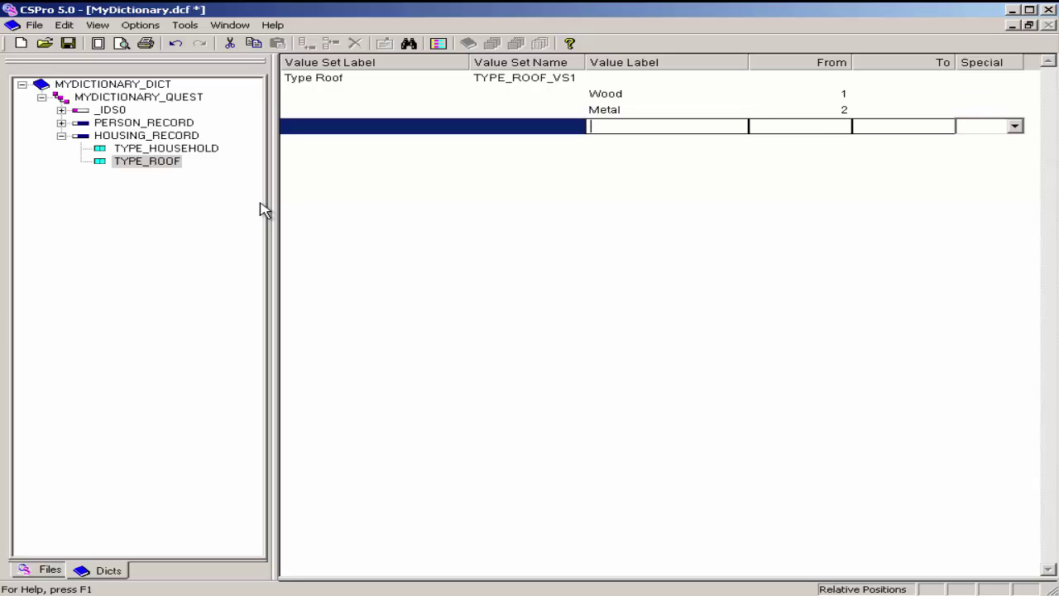
key("shift+Tab")
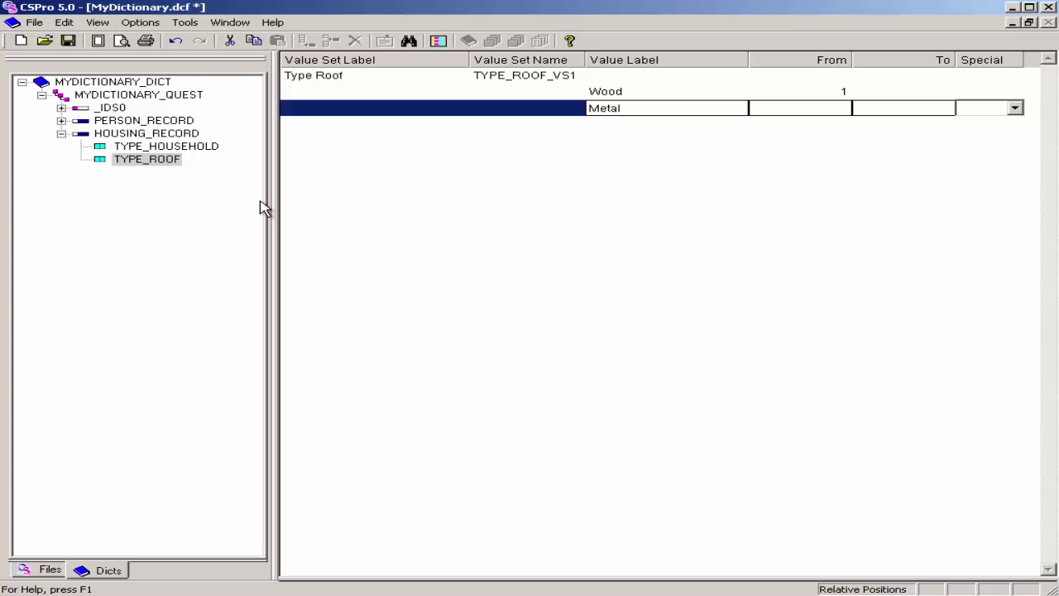
type("2")
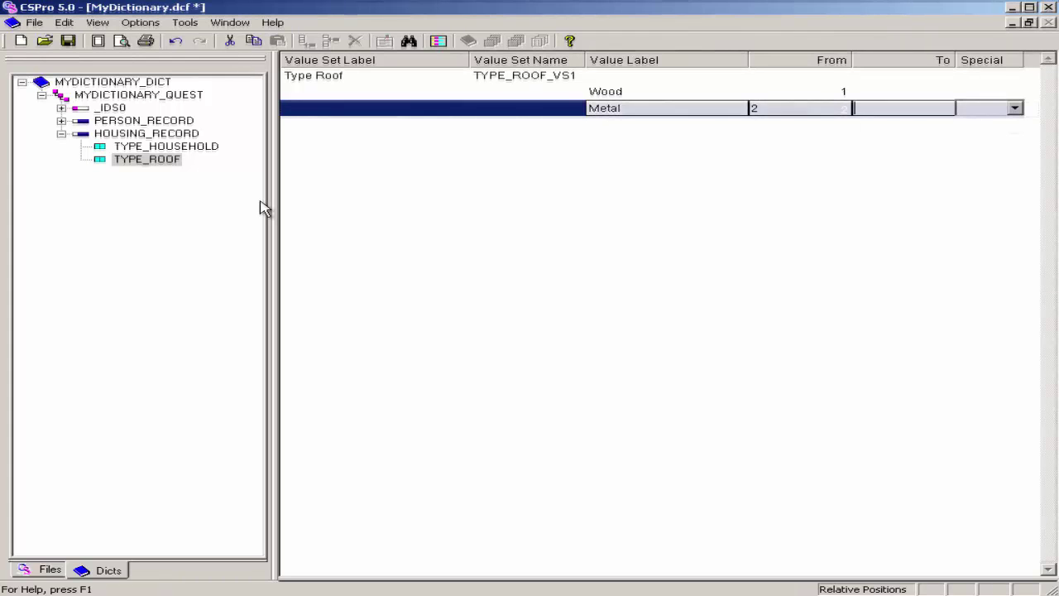